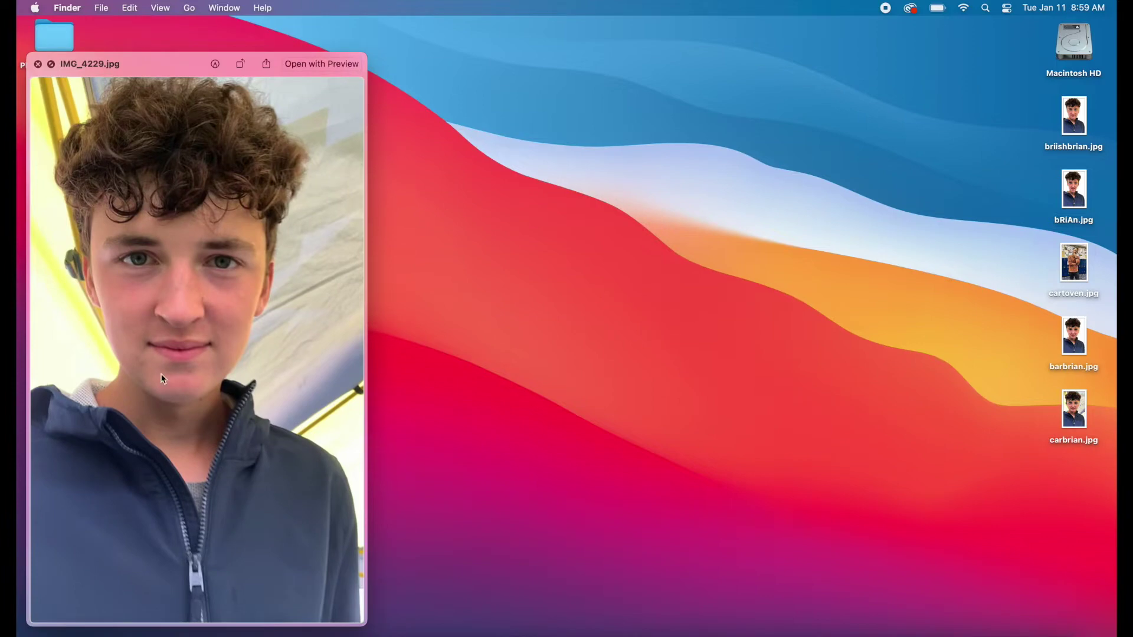
# - Close the IMG_4229.jpg preview, open that photo in Photoshop and fit it to the window
pyautogui.click(38, 63)
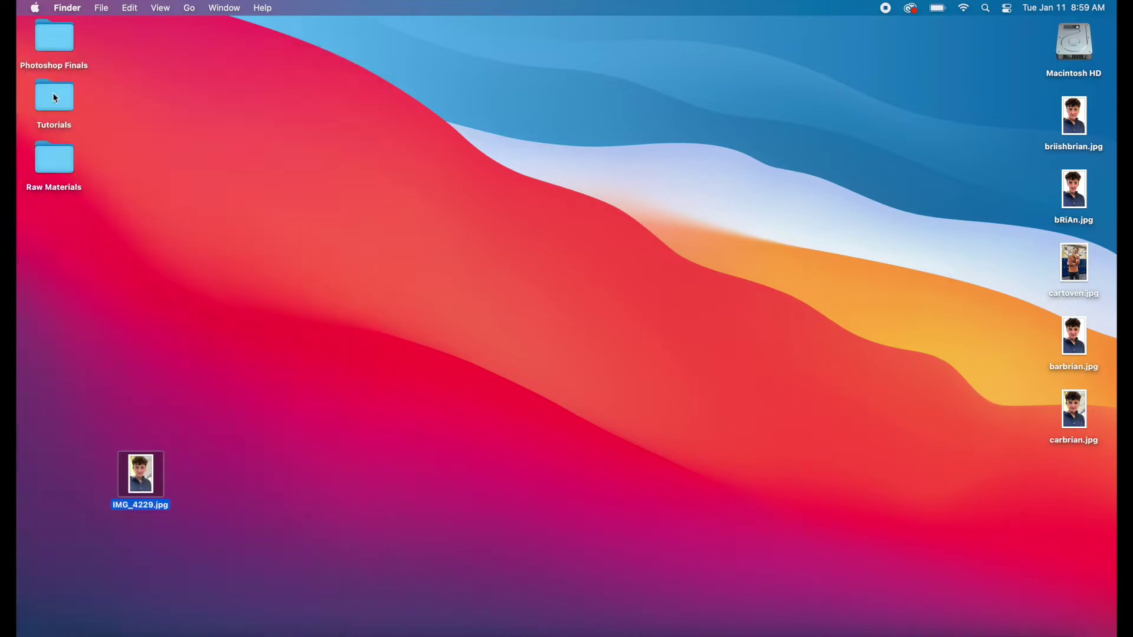
pyautogui.moveTo(148, 469); pyautogui.dragTo(923, 630)
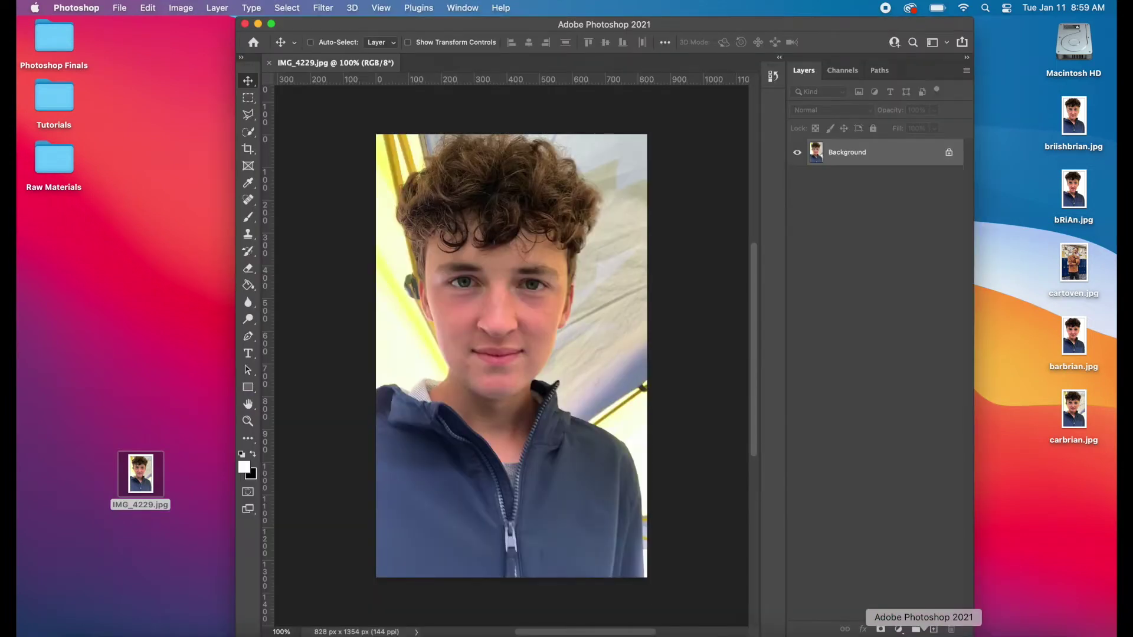
pyautogui.press('super+0')
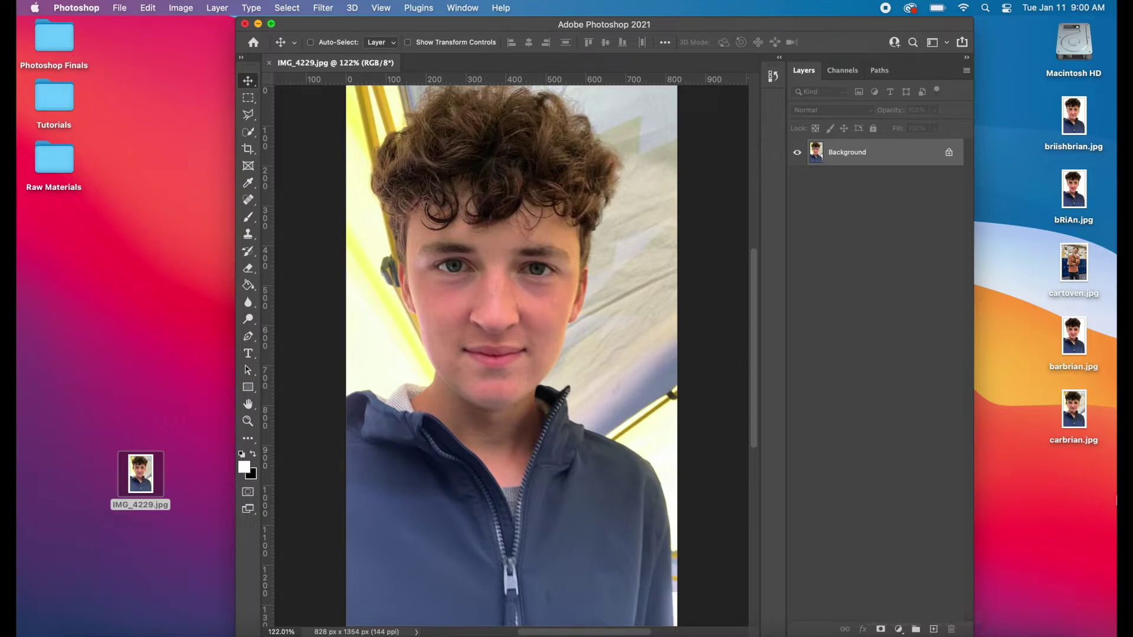
# - Preview the finished example images barbrian.jpg and carbrian.jpg from the desktop
pyautogui.click(1077, 335)
pyautogui.press('space')
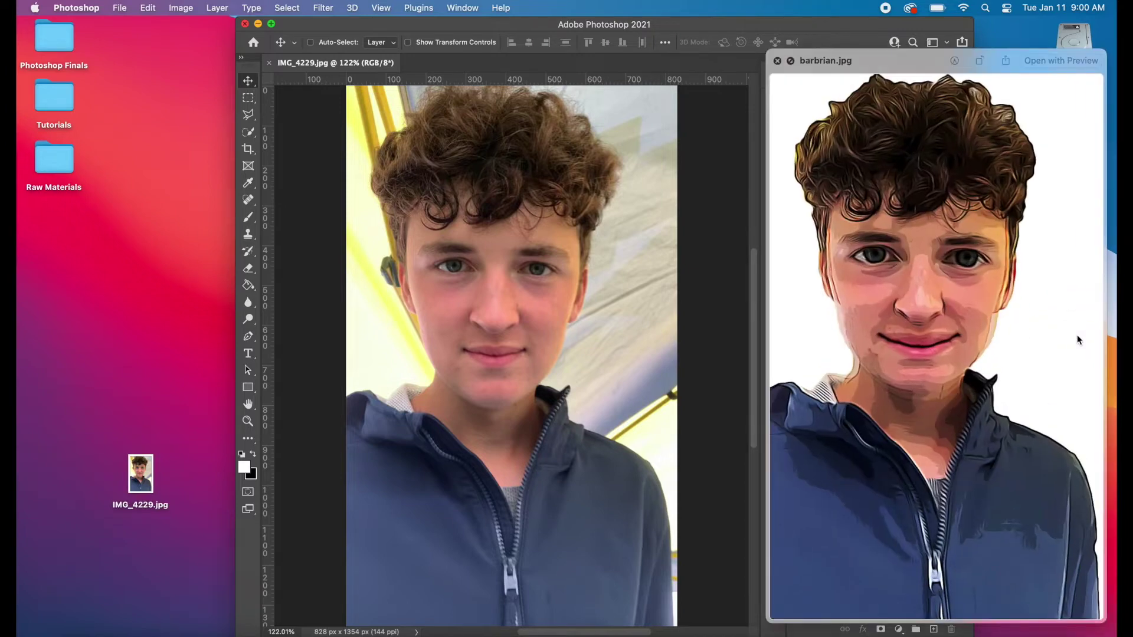
pyautogui.click(776, 63)
pyautogui.click(1079, 413)
pyautogui.press('space')
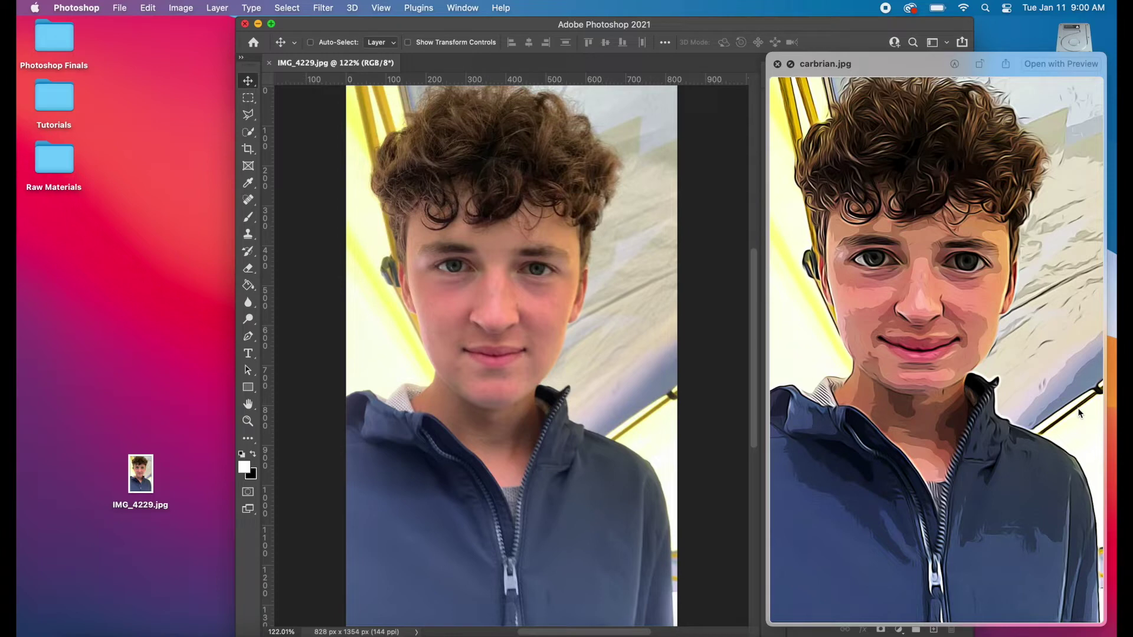
pyautogui.click(777, 64)
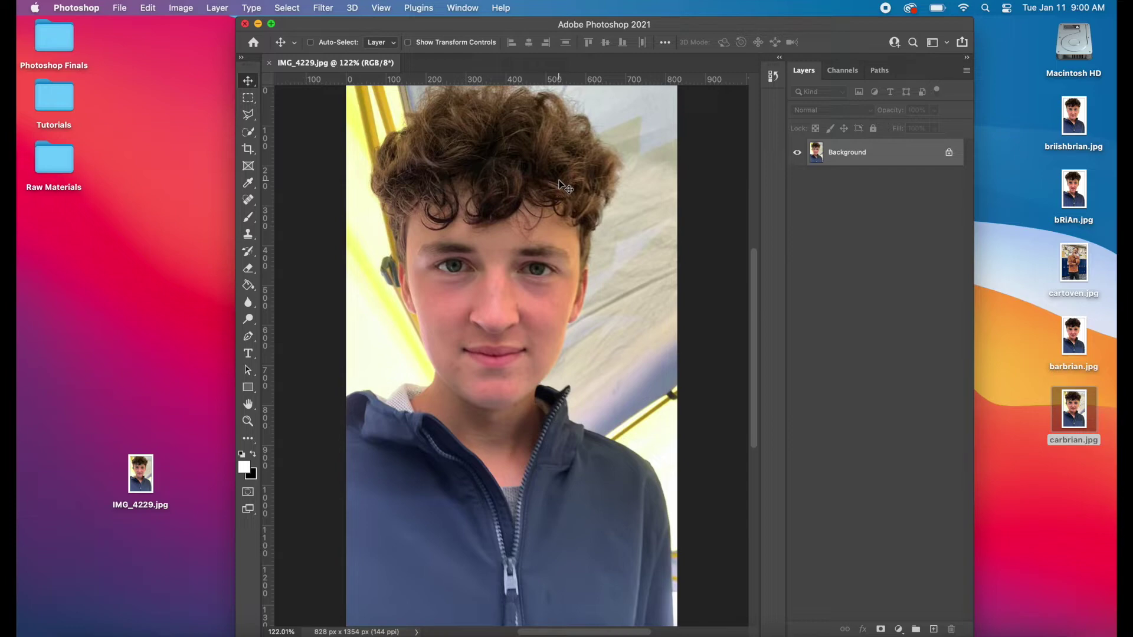
# - Select the person with the Quick Selection tool, subtract the background beside the face, and mask out everything outside the selection
pyautogui.click(247, 131)
pyautogui.moveTo(455, 151)
pyautogui.mouseDown()
pyautogui.moveTo(485, 232)
pyautogui.moveTo(485, 406)
pyautogui.moveTo(528, 546)
pyautogui.moveTo(414, 413)
pyautogui.moveTo(456, 392)
pyautogui.moveTo(570, 268)
pyautogui.moveTo(598, 171)
pyautogui.mouseUp()
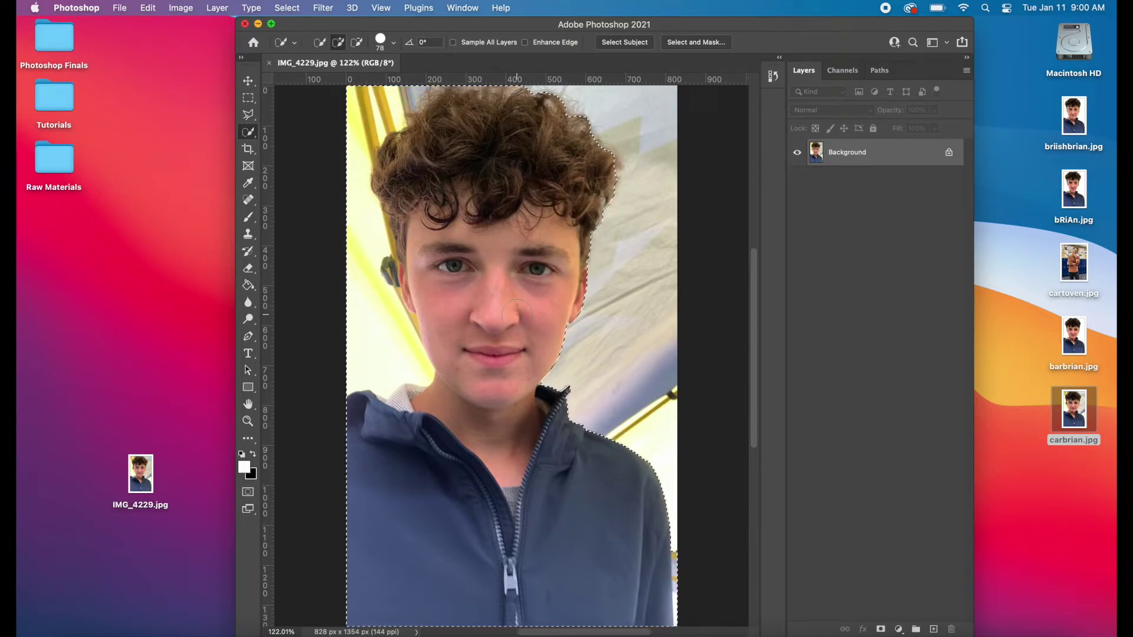
pyautogui.press('alt')
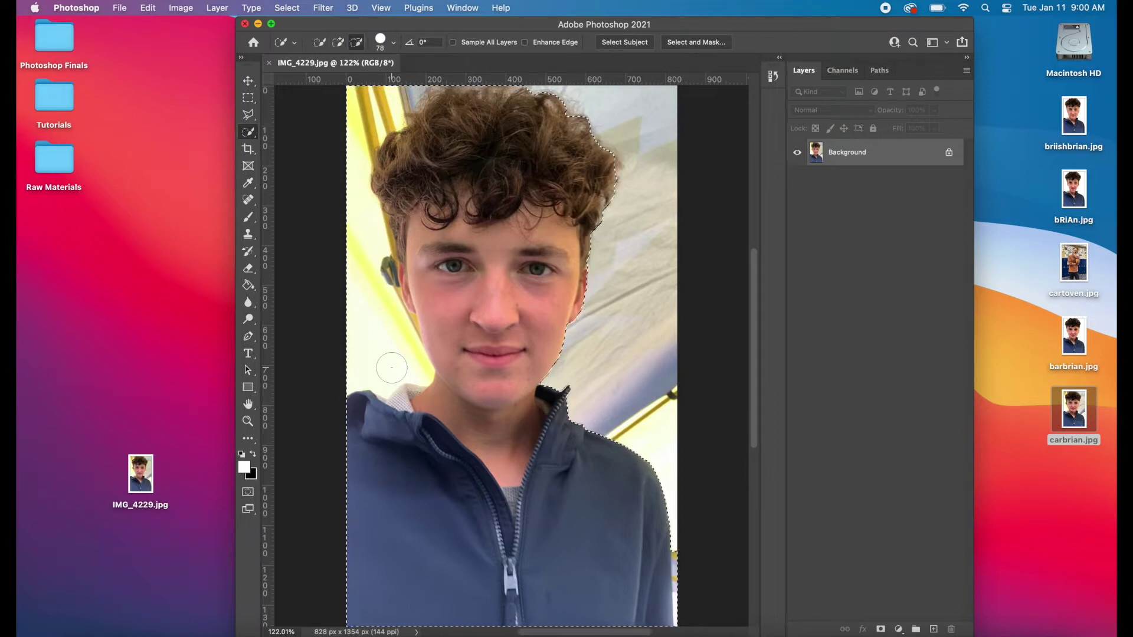
pyautogui.moveTo(391, 367)
pyautogui.mouseDown()
pyautogui.moveTo(358, 268)
pyautogui.moveTo(395, 307)
pyautogui.moveTo(413, 366)
pyautogui.mouseUp()
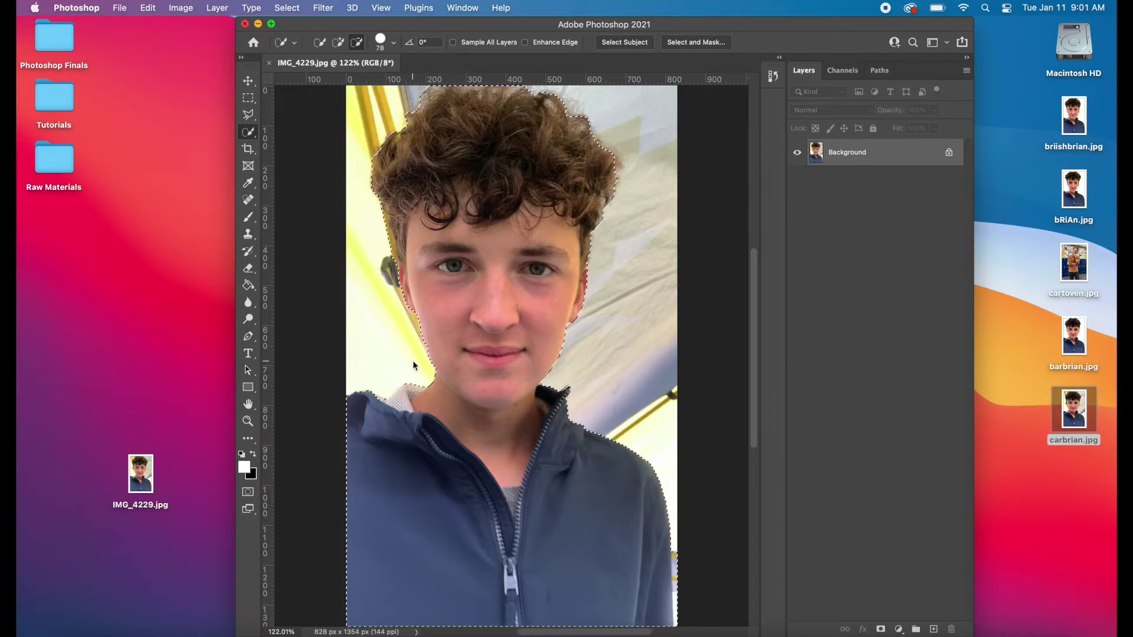
pyautogui.press('alt')
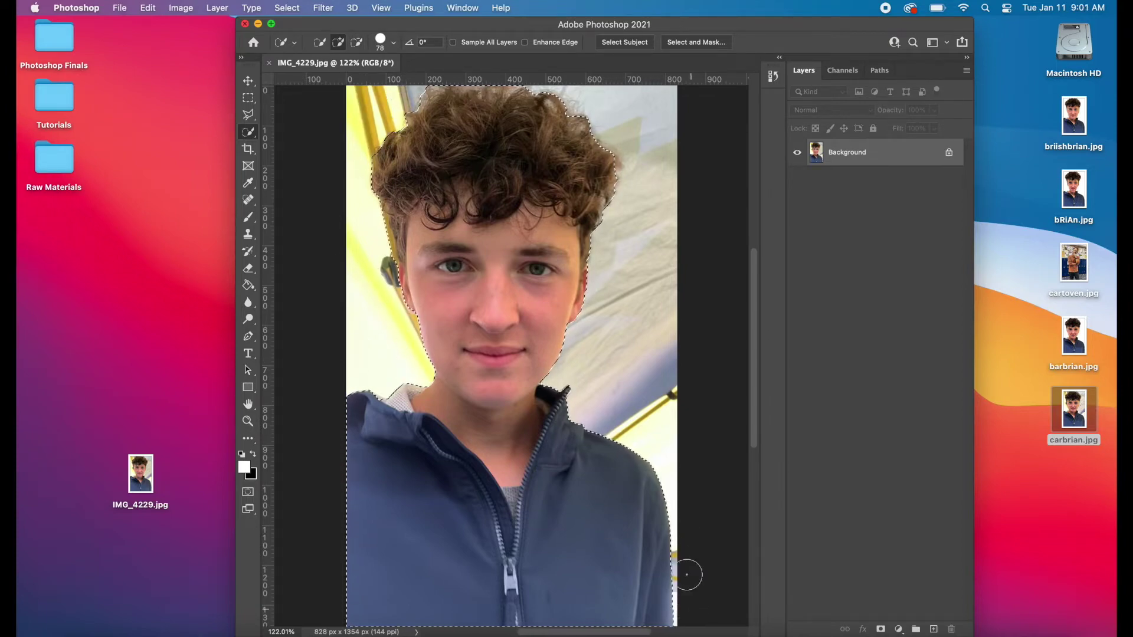
pyautogui.scroll(2, 425, 126)
pyautogui.scroll(-3, 518, 126)
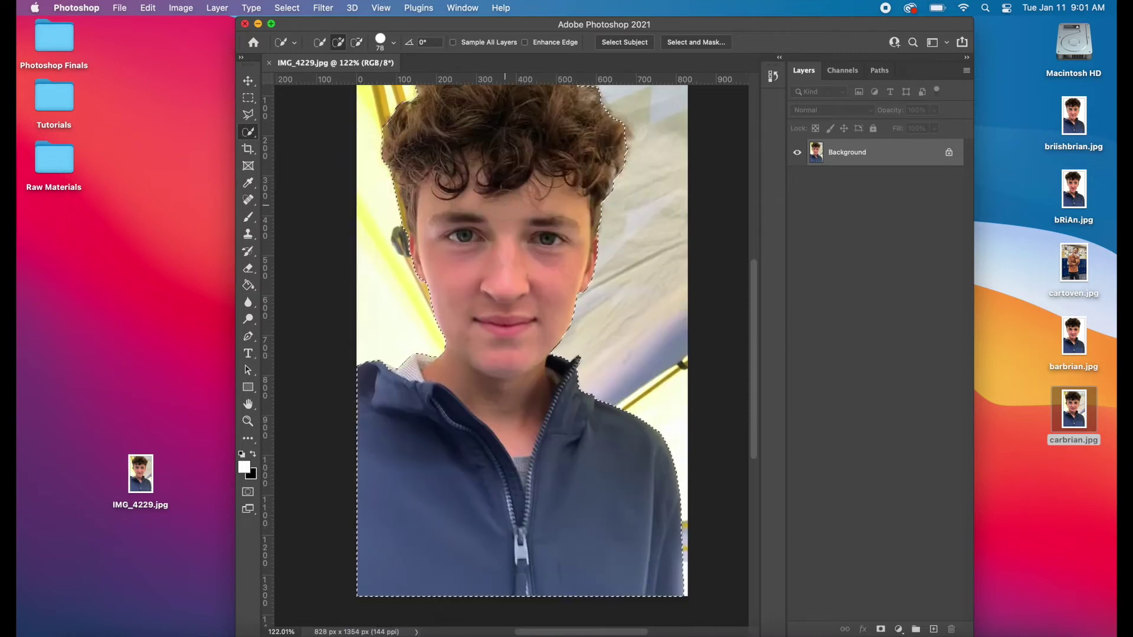
pyautogui.scroll(2, 505, 205)
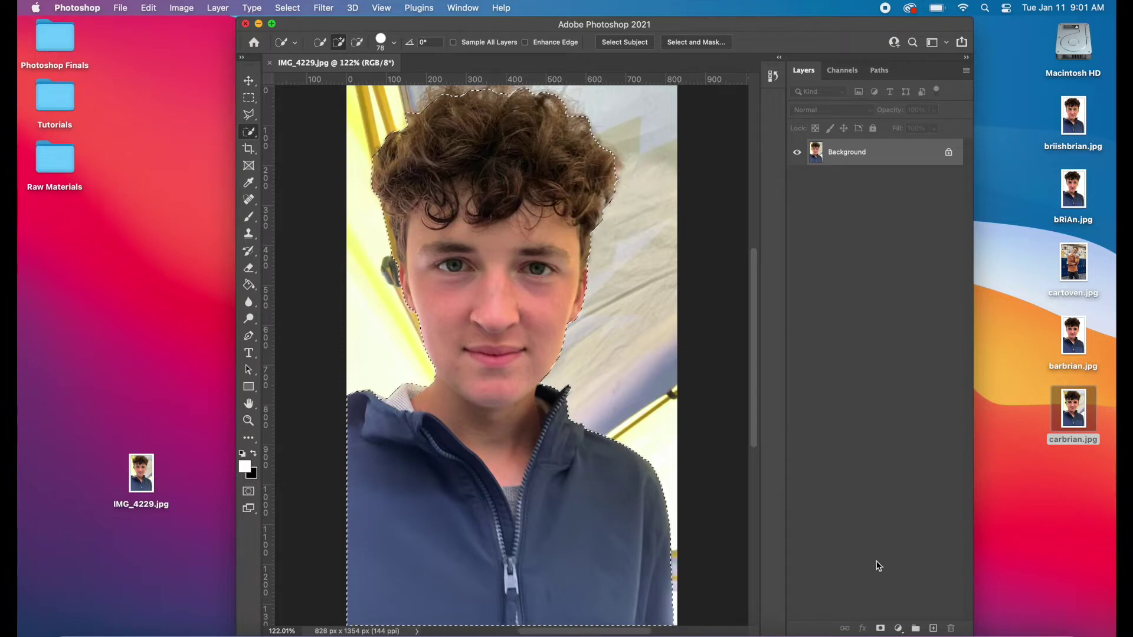
pyautogui.click(880, 629)
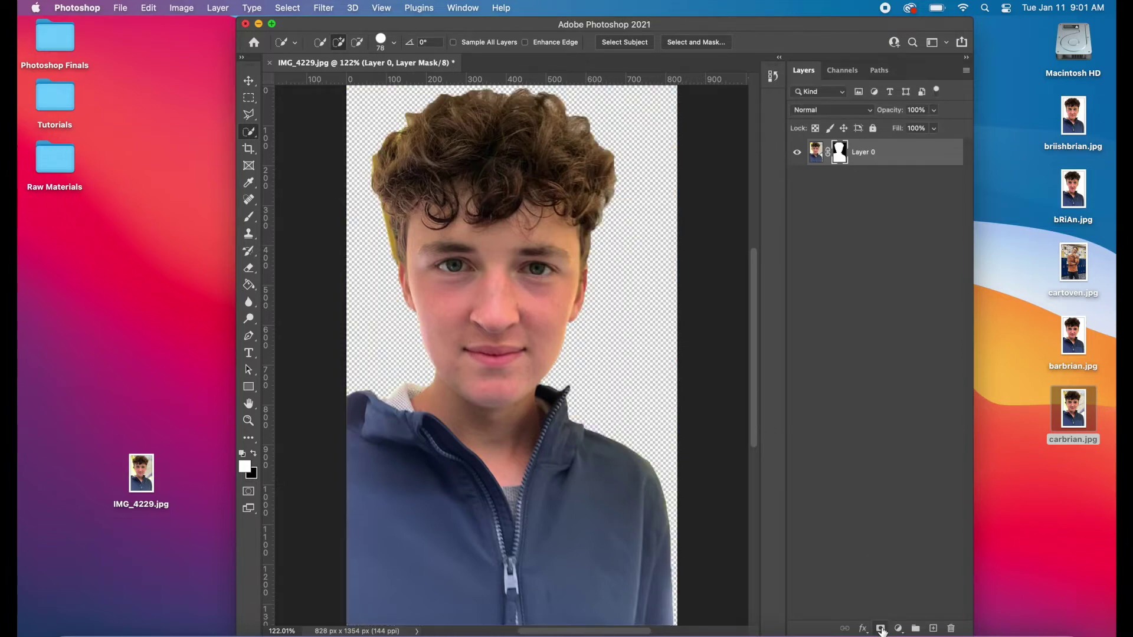
# - Create a new layer, fill it with white (ffffff) and place it beneath the masked photo layer
pyautogui.click(932, 629)
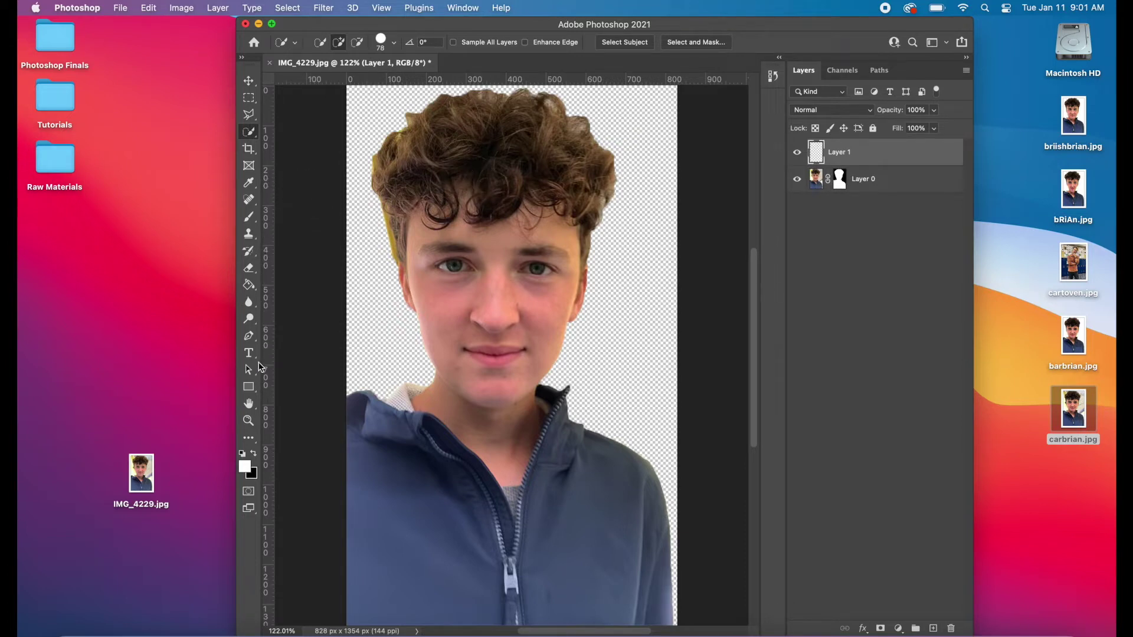
pyautogui.click(245, 470)
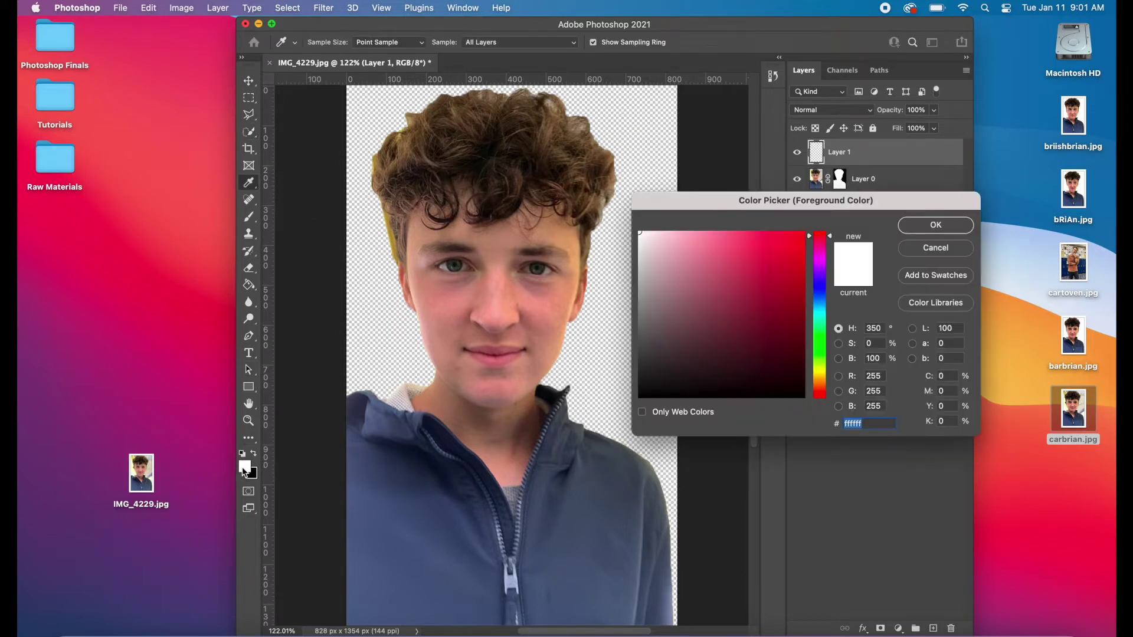
pyautogui.click(942, 229)
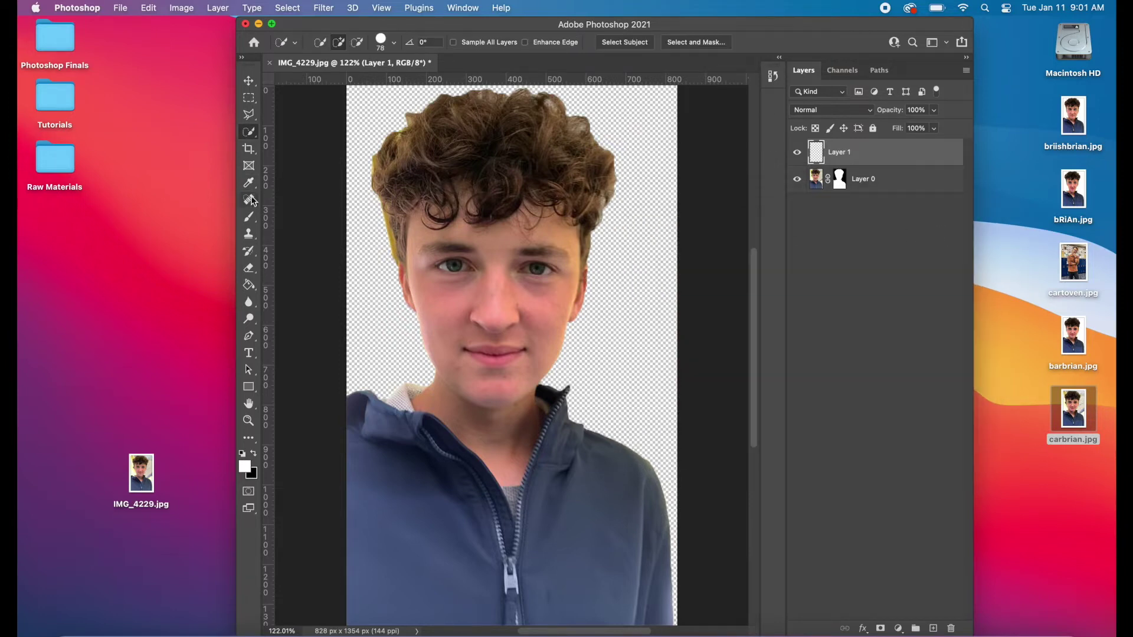
pyautogui.click(248, 285)
pyautogui.click(370, 296)
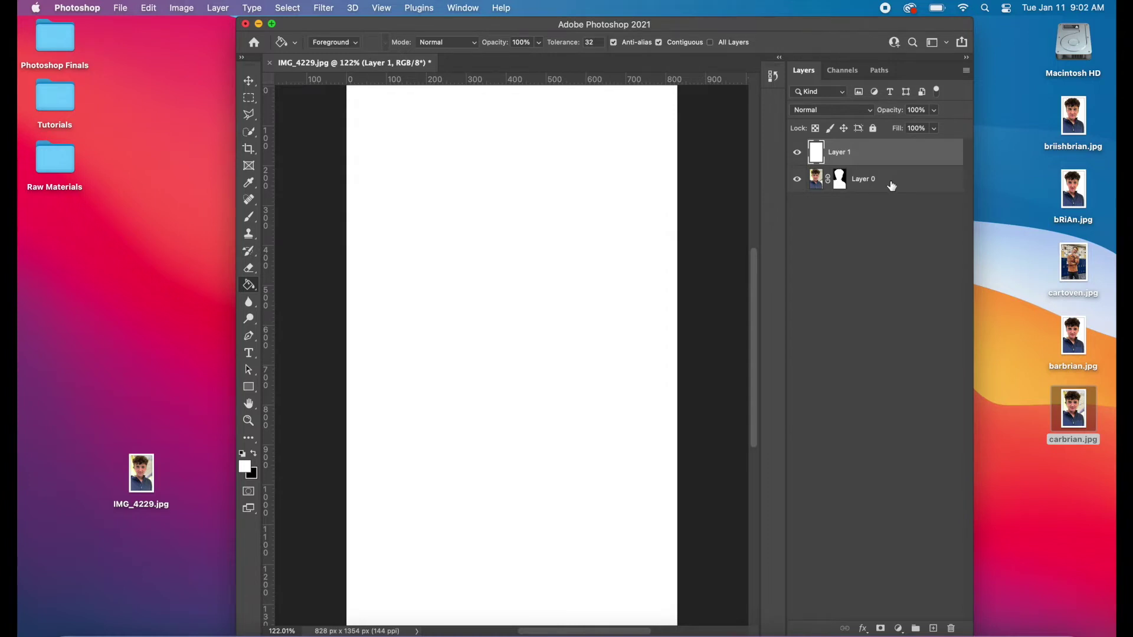
pyautogui.moveTo(892, 187); pyautogui.dragTo(891, 154)
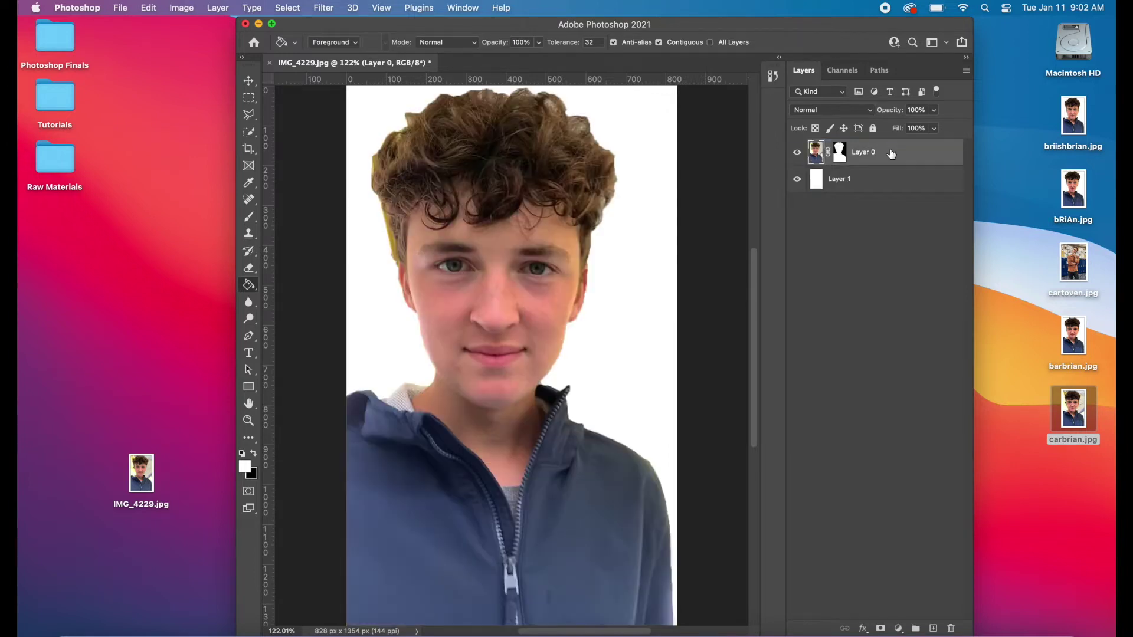
# - Convert the masked photo layer to a smart object and duplicate it
pyautogui.press('v')
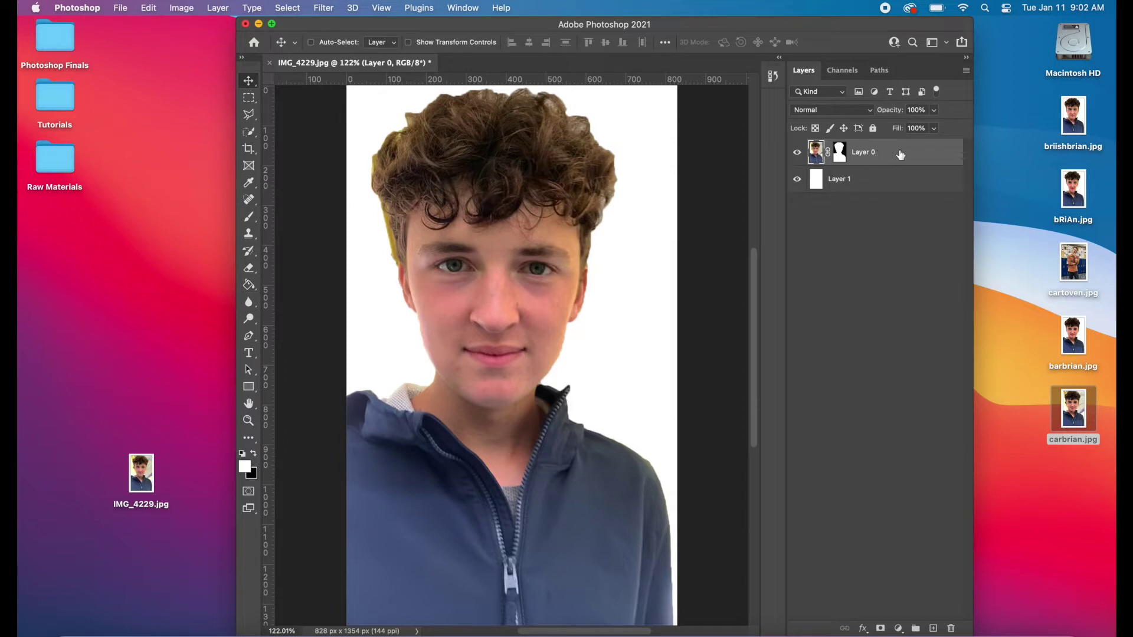
pyautogui.rightClick(915, 155)
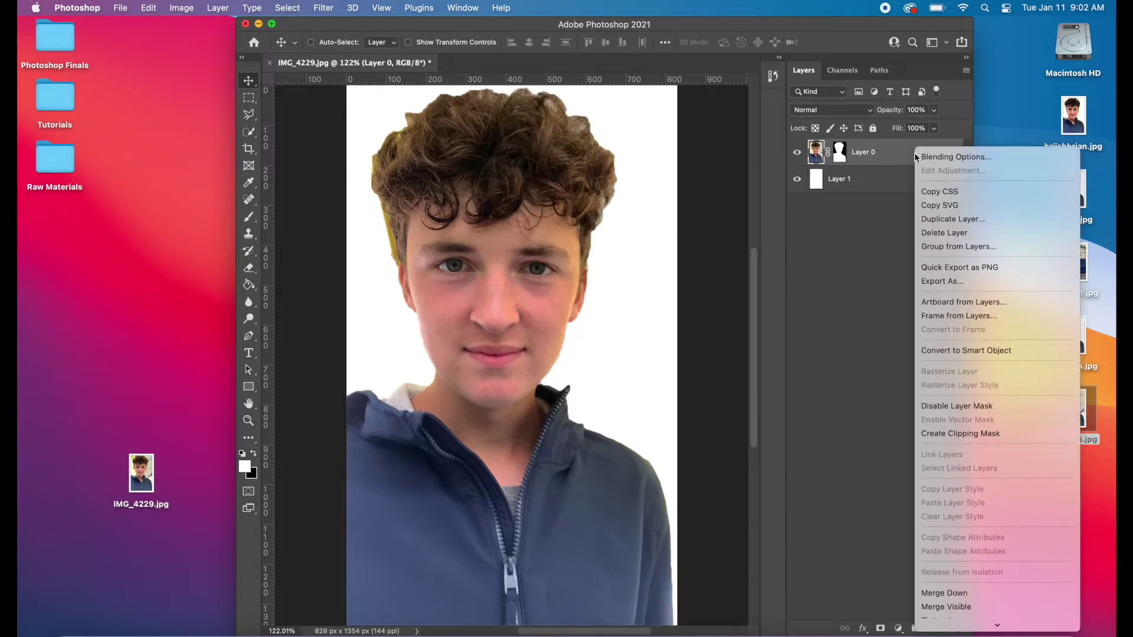
pyautogui.click(996, 352)
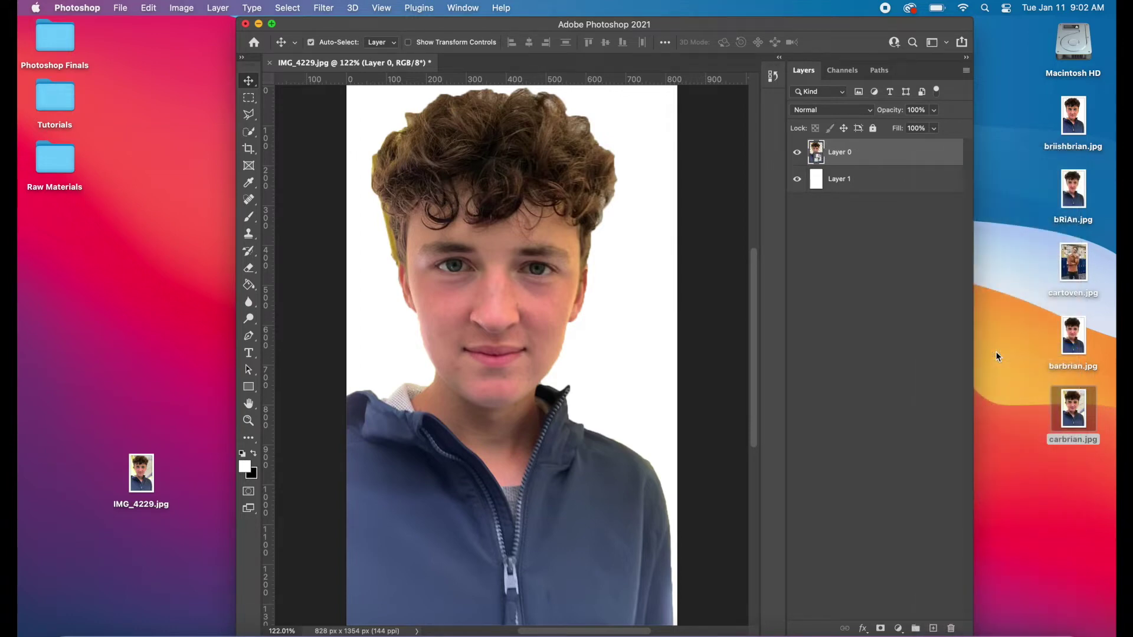
pyautogui.press('super+j')
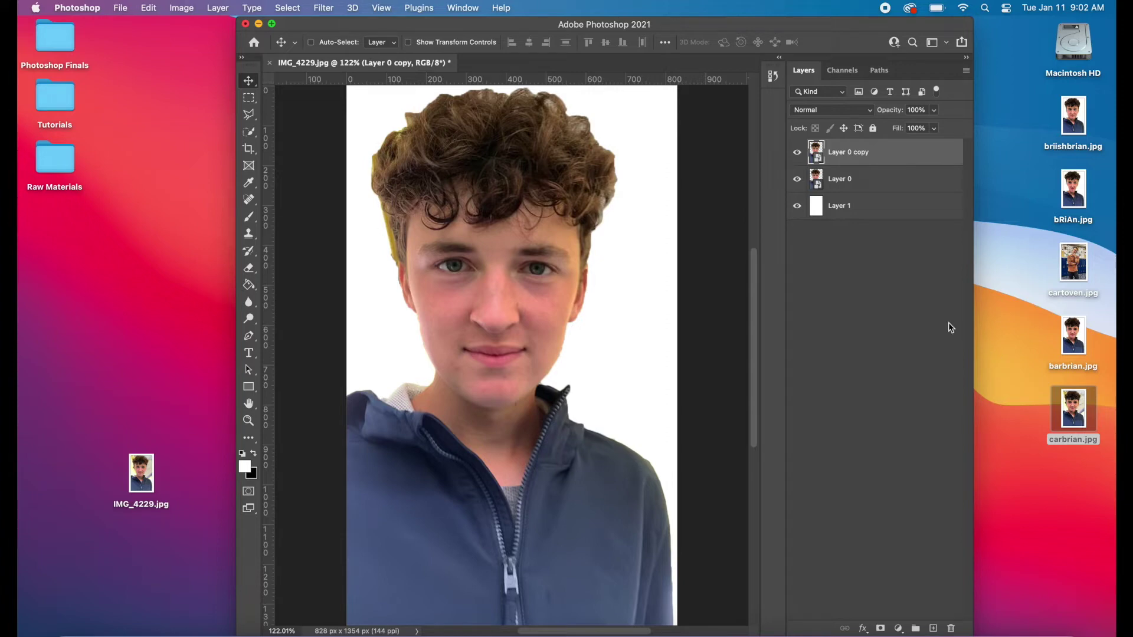
# - Start the Liquify filter on the duplicate, link both eyes' settings, and set eye size, eye height and eye width to 100
pyautogui.click(323, 7)
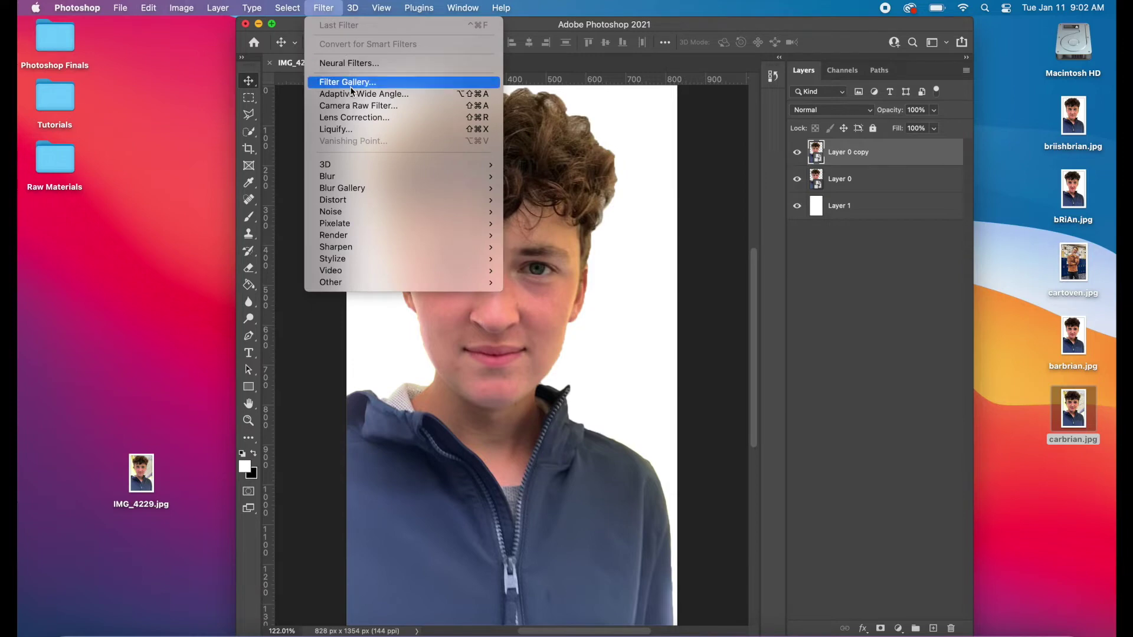
pyautogui.click(379, 129)
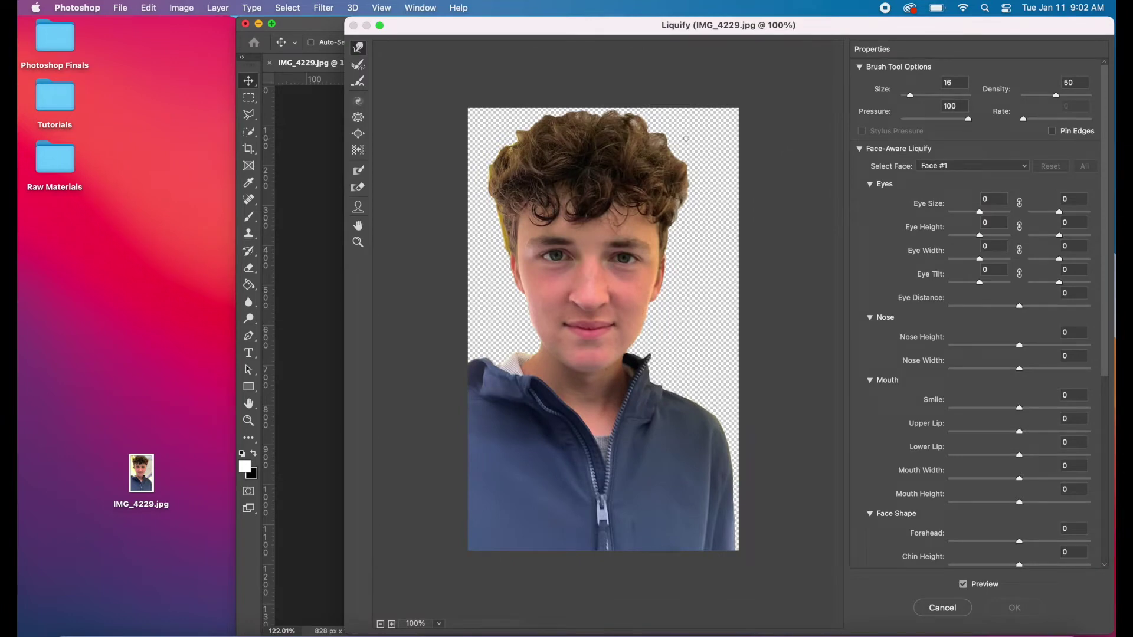
pyautogui.click(1020, 203)
pyautogui.click(1020, 226)
pyautogui.click(1020, 251)
pyautogui.click(1019, 274)
pyautogui.moveTo(979, 213); pyautogui.dragTo(1020, 265)
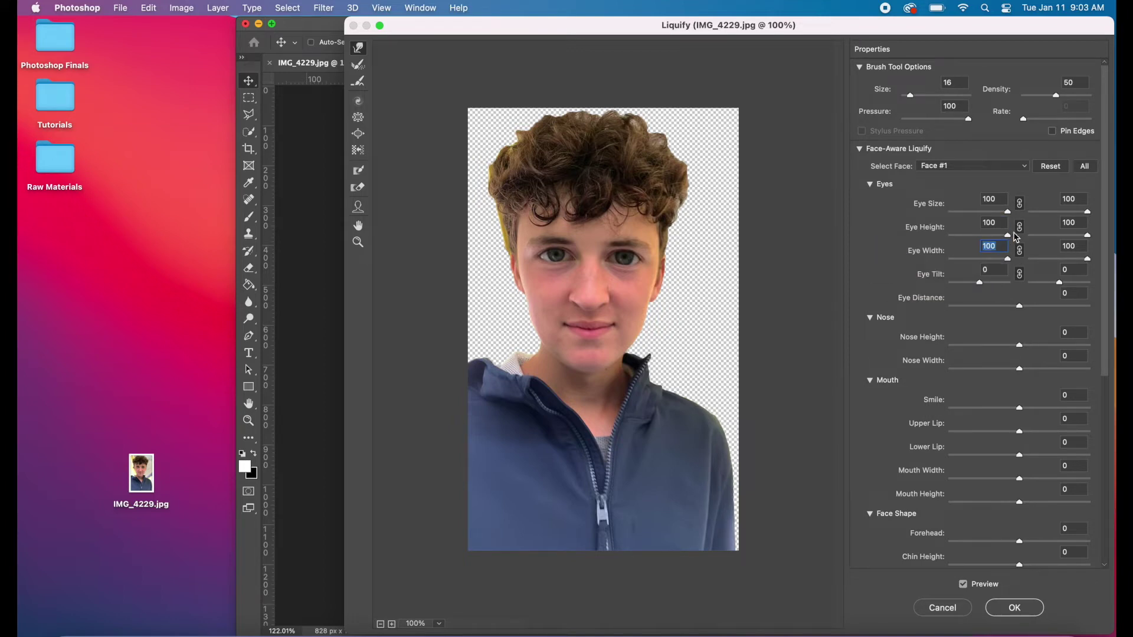
# - Reshape the nose with height 100 and width -100, and the mouth with smile 100, upper lip 40, lower lip 30, width 100 and height 25
pyautogui.moveTo(1020, 346); pyautogui.dragTo(1105, 347)
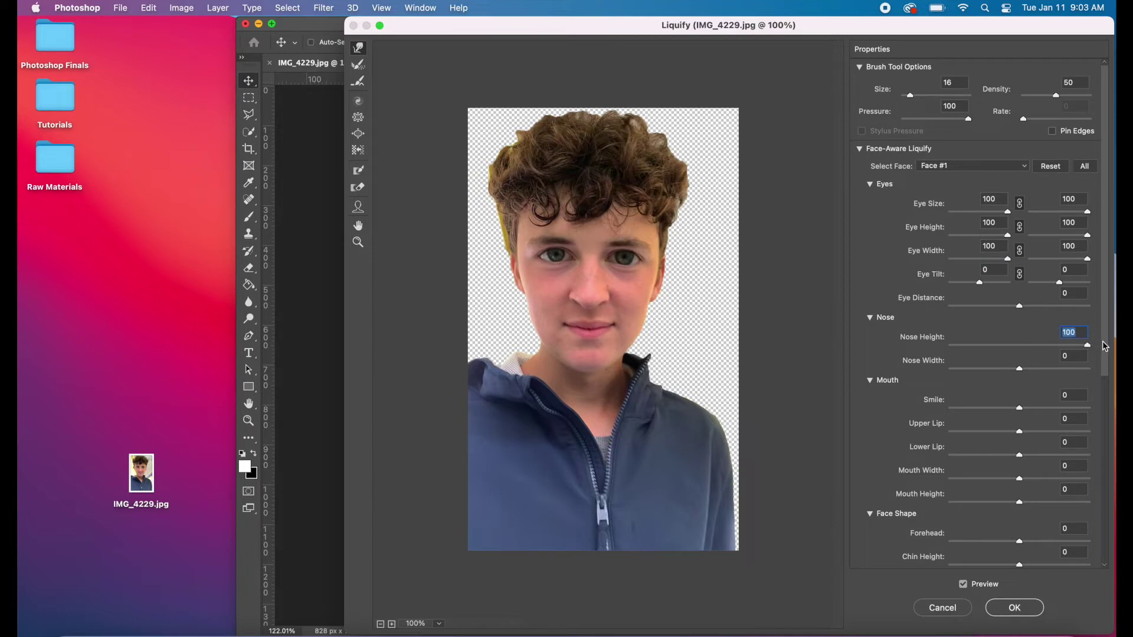
pyautogui.moveTo(1020, 369); pyautogui.dragTo(937, 376)
pyautogui.moveTo(1019, 408); pyautogui.dragTo(1095, 416)
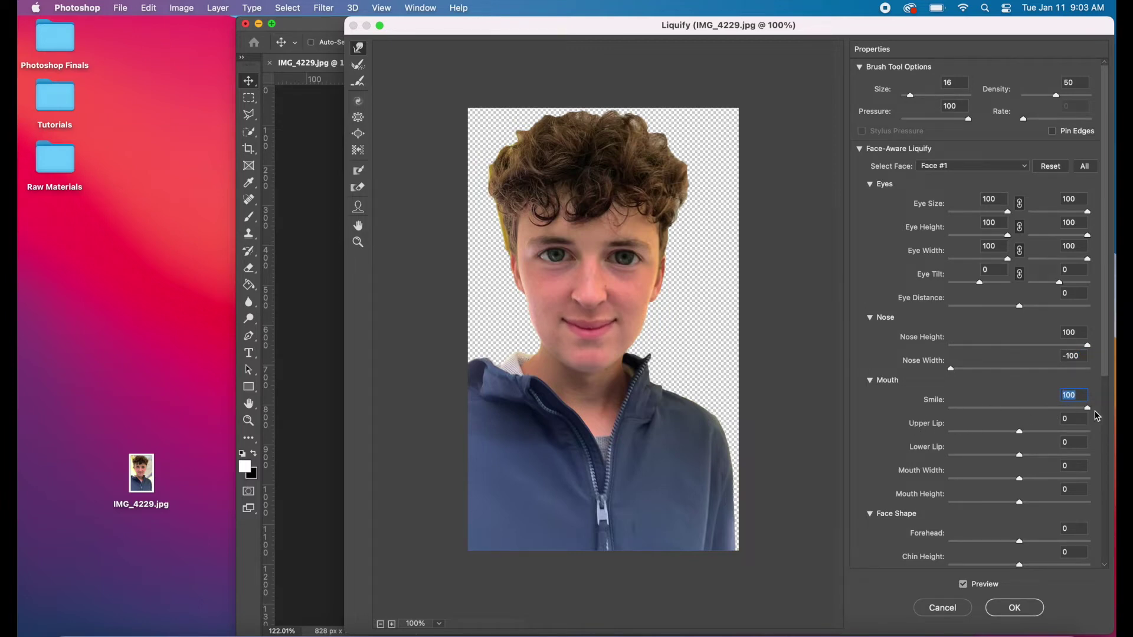
pyautogui.click(1046, 431)
pyautogui.click(1041, 456)
pyautogui.press('Tab')
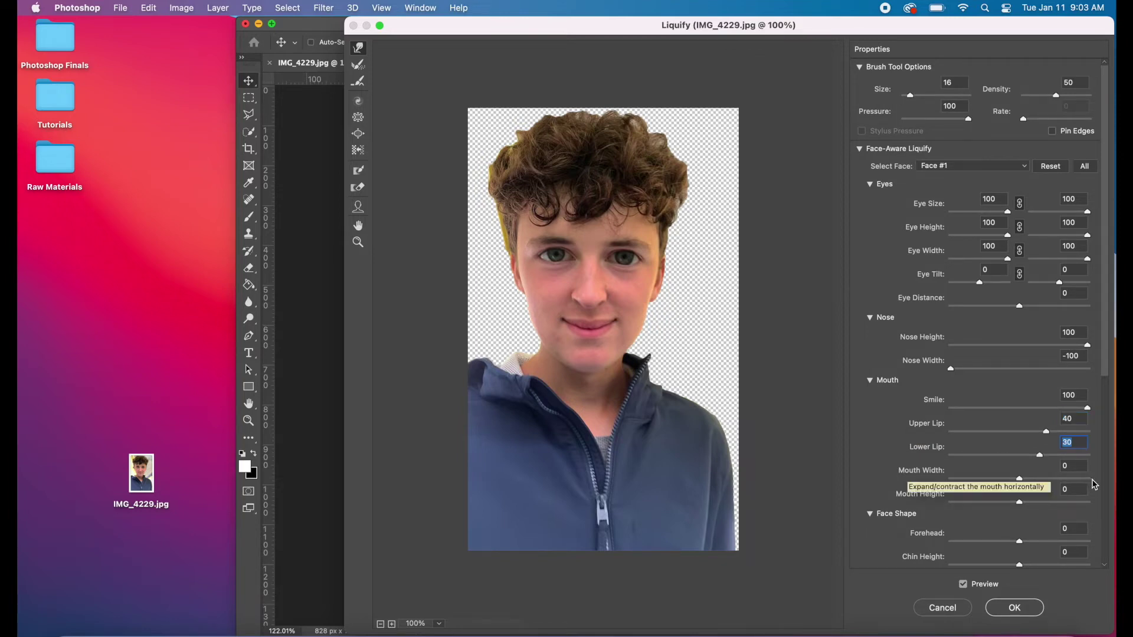
pyautogui.write('100')
pyautogui.press('Tab')
pyautogui.write('25')
# - Set the face shape to forehead -100, chin height 100, jawline 100 and face width 100
pyautogui.scroll(-5, 1036, 498)
pyautogui.press('Tab')
pyautogui.write('-100')
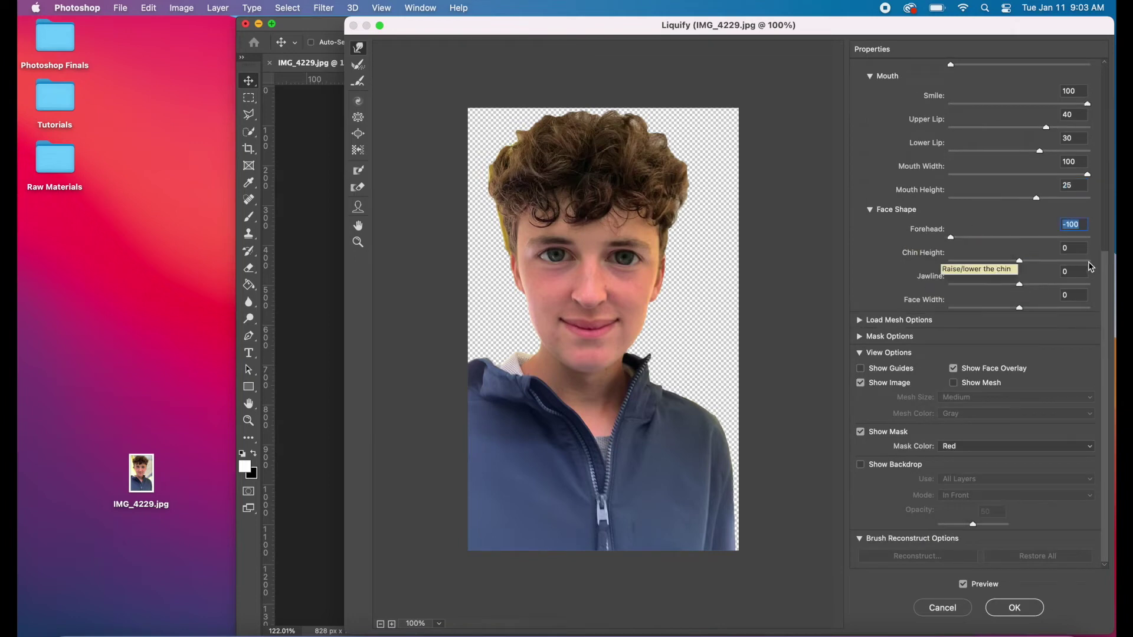
pyautogui.press('Tab')
pyautogui.write('100')
pyautogui.press('Tab')
pyautogui.write('100')
pyautogui.press('Tab')
pyautogui.write('100')
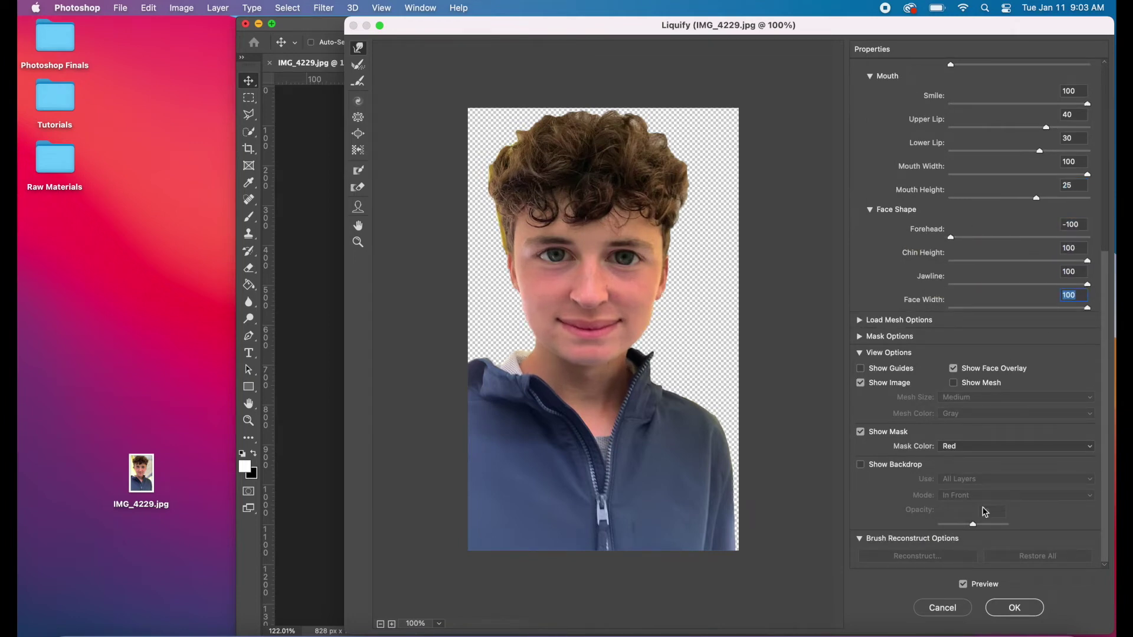
# - Compare the face before and after the Liquify changes, and apply the filter
pyautogui.click(964, 585)
pyautogui.click(963, 585)
pyautogui.click(964, 588)
pyautogui.click(964, 589)
pyautogui.click(1003, 613)
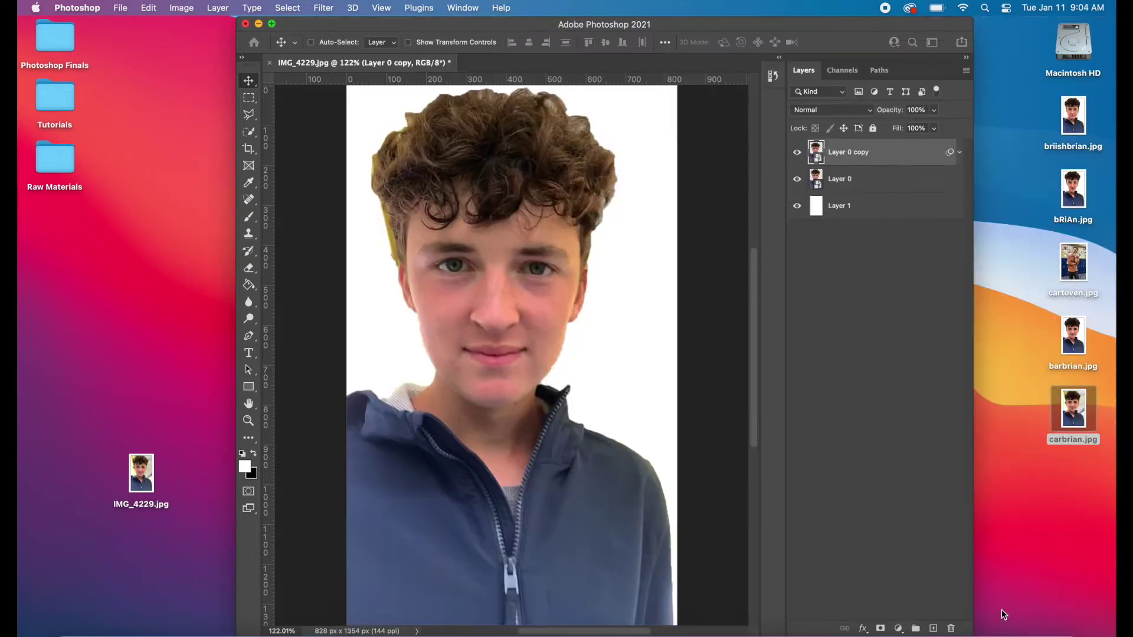
# - Apply the Poster Edges filter to Layer 0 copy with edge thickness 0, edge intensity 0 and posterization 3
pyautogui.click(330, 7)
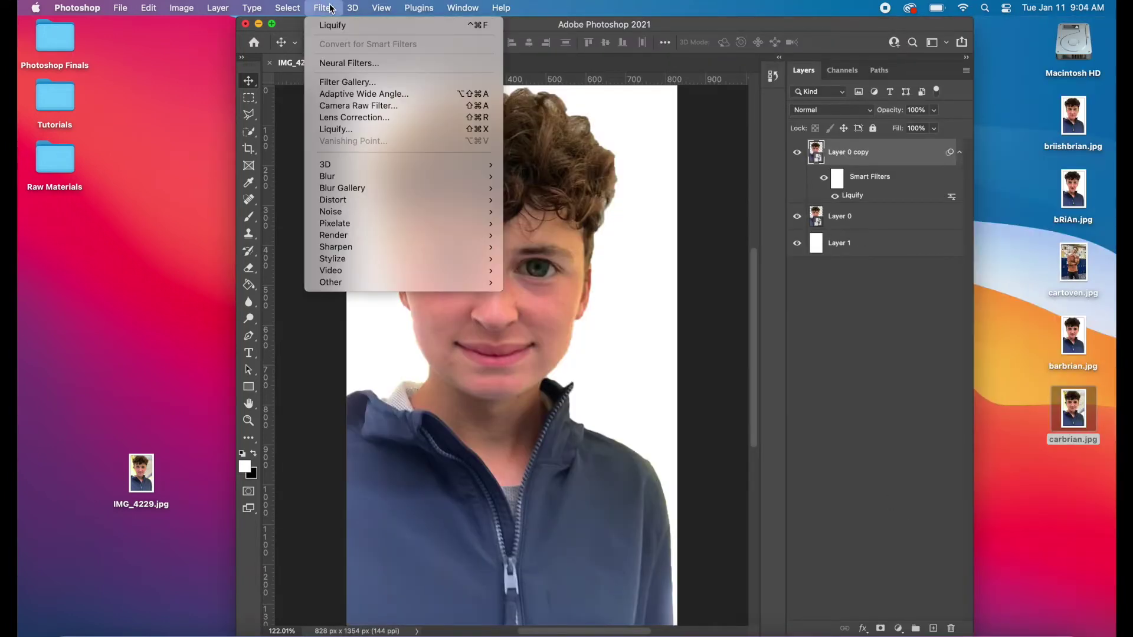
pyautogui.click(359, 83)
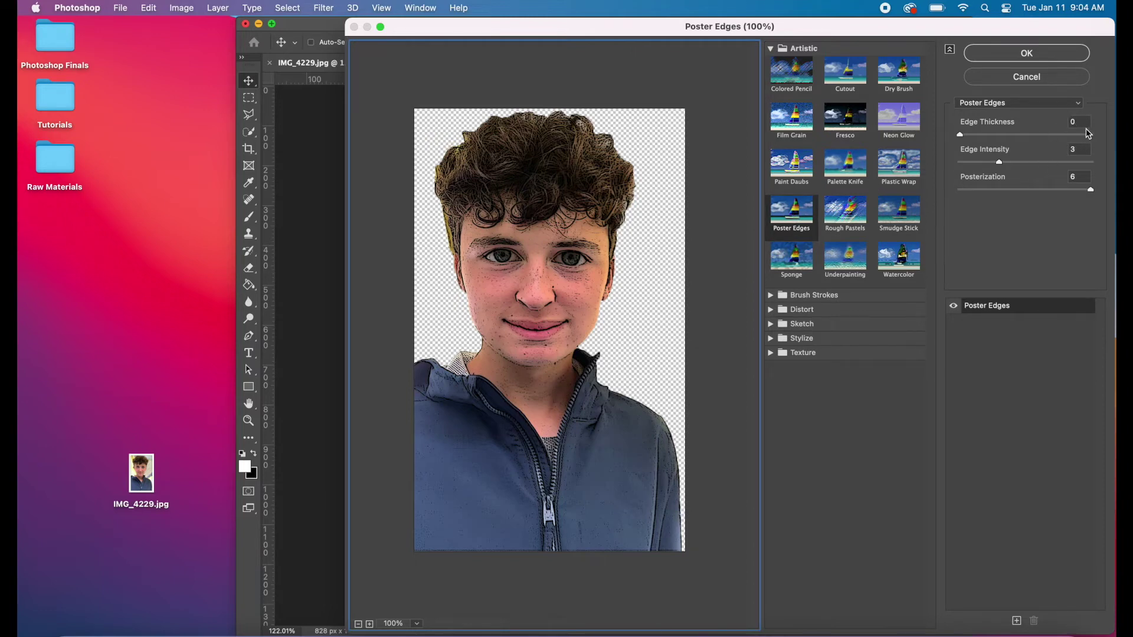
pyautogui.click(1078, 149)
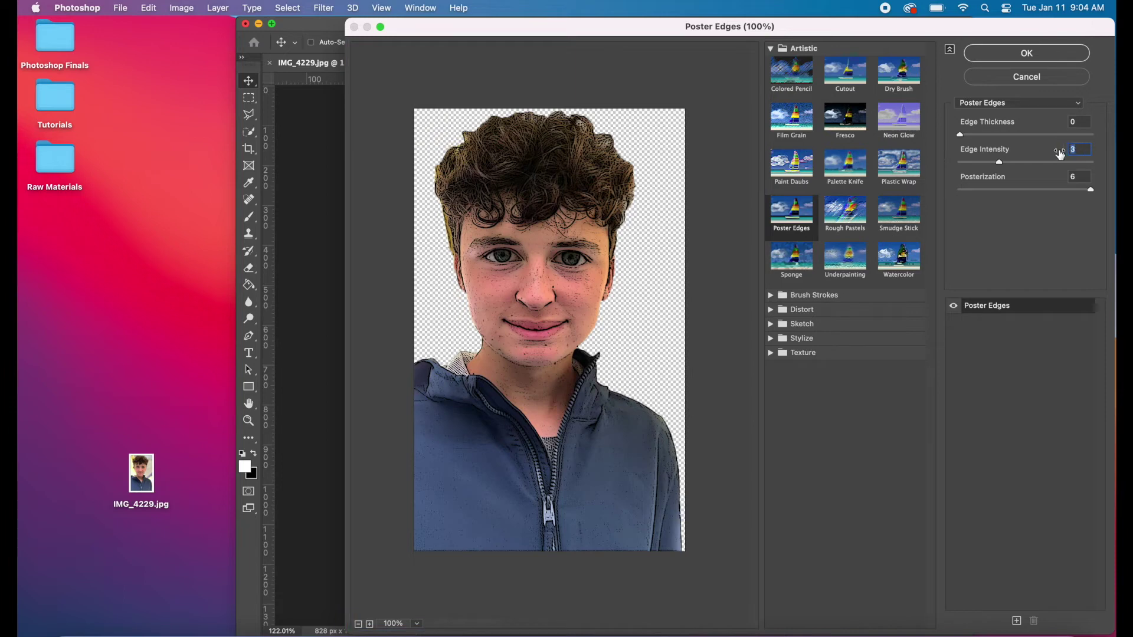
pyautogui.write('0')
pyautogui.doubleClick(1074, 174)
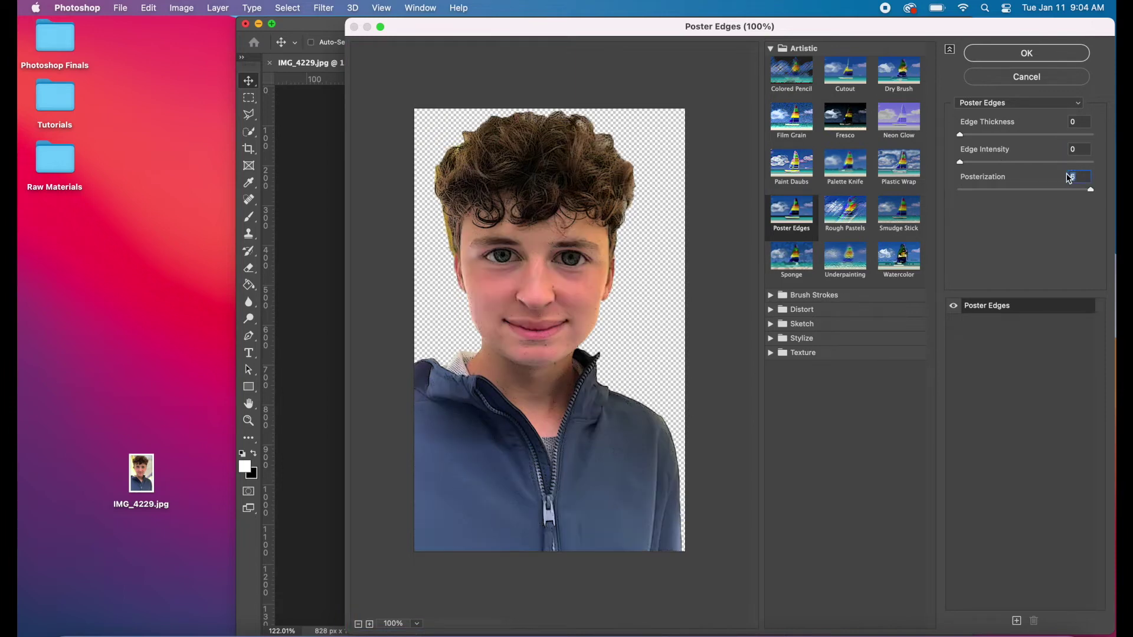
pyautogui.write('3')
pyautogui.click(1031, 54)
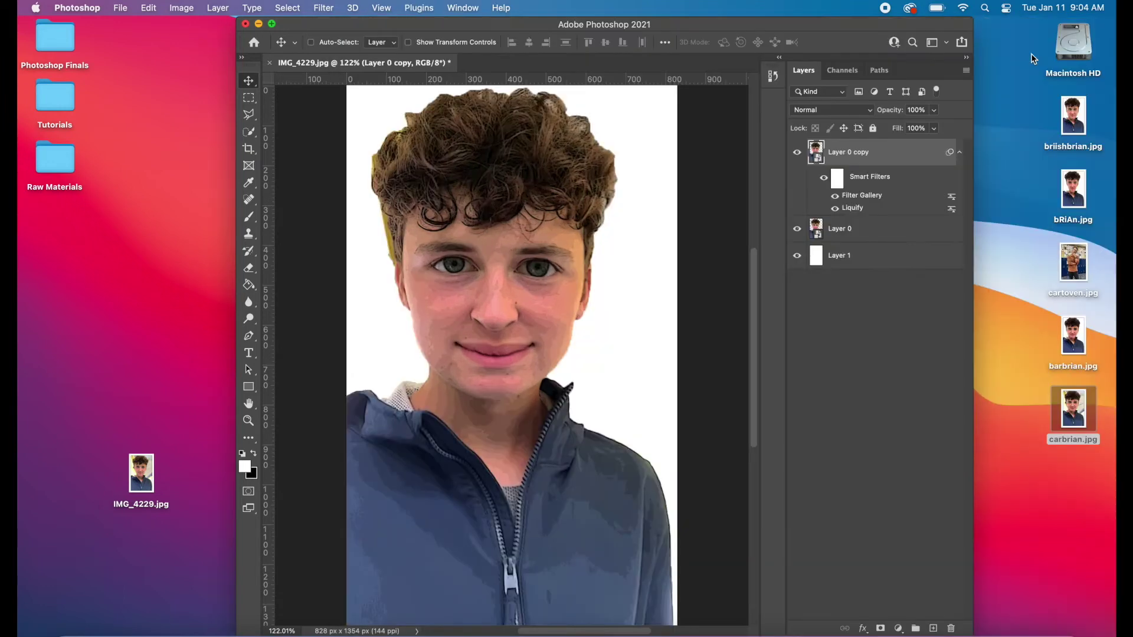
# - Sharpen Layer 0 copy with Unsharp Mask at amount 90%, radius 5.0 pixels and threshold 10 levels
pyautogui.click(318, 7)
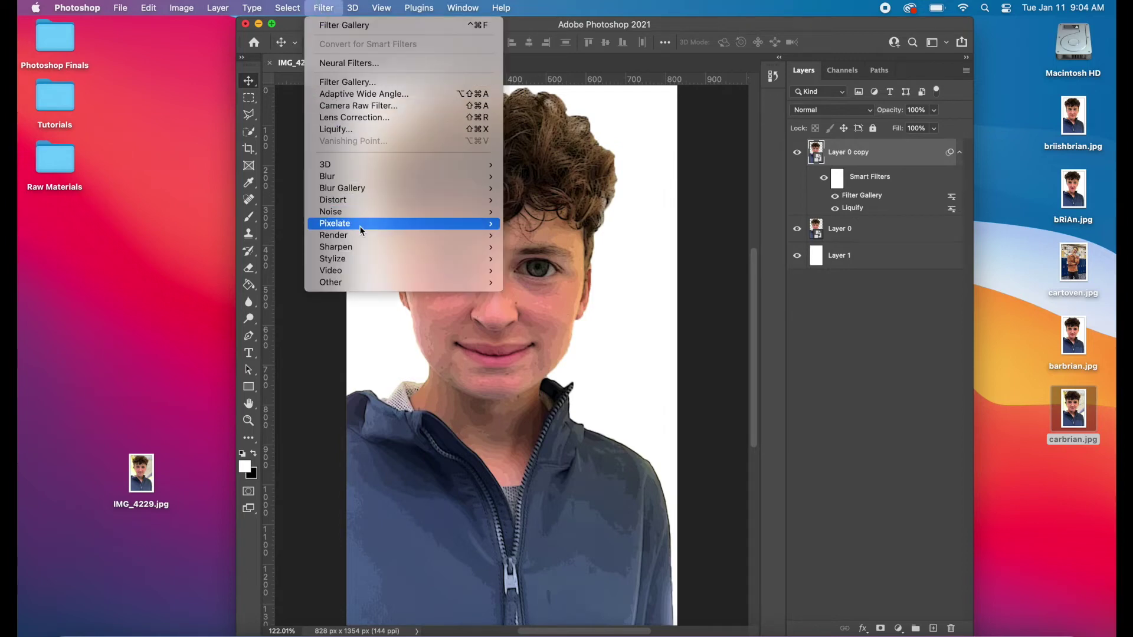
pyautogui.moveTo(355, 245)
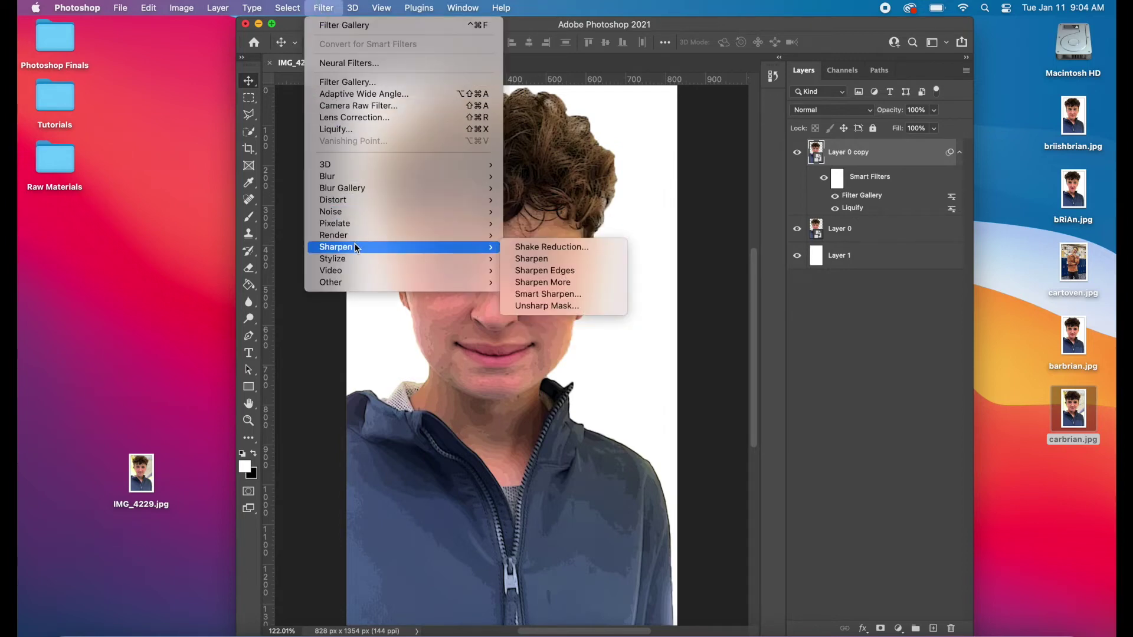
pyautogui.click(544, 305)
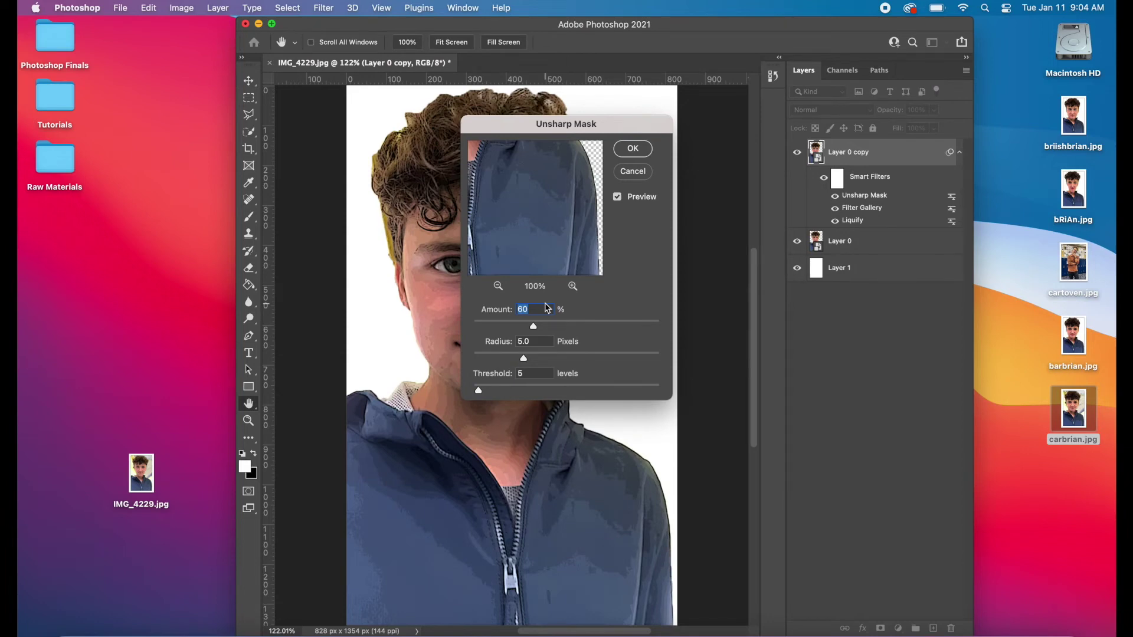
pyautogui.write('90')
pyautogui.doubleClick(537, 378)
pyautogui.write('10')
pyautogui.click(641, 149)
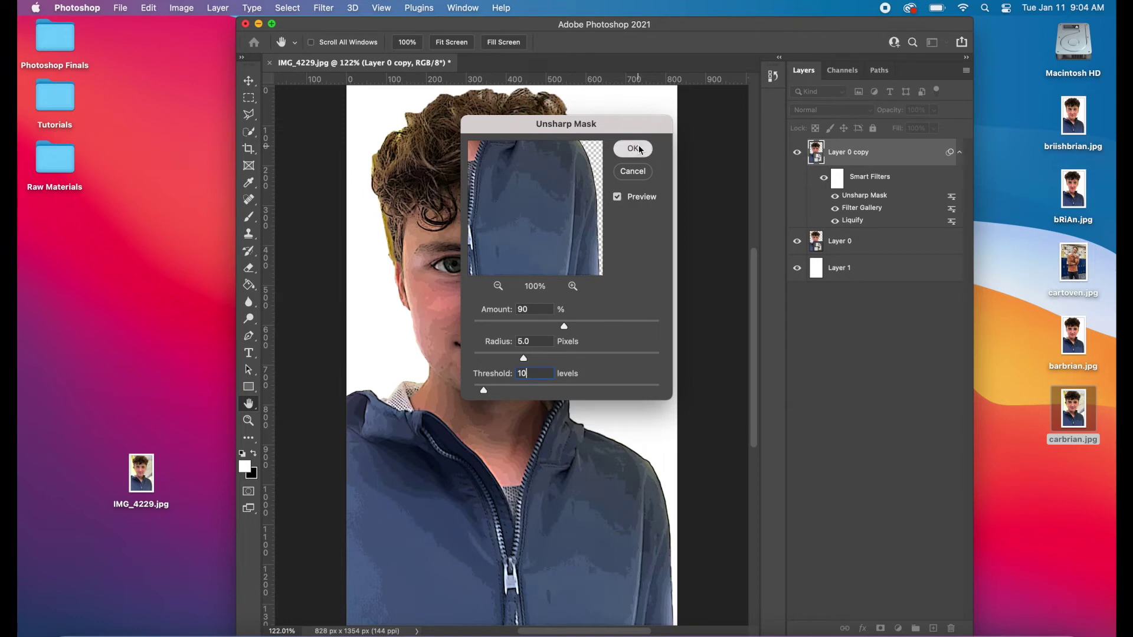
# - Apply the Oil Paint filter with stylization 4.0, cleanliness 3.0, scale 0.1, bristle detail 0.0 and lighting off
pyautogui.click(323, 8)
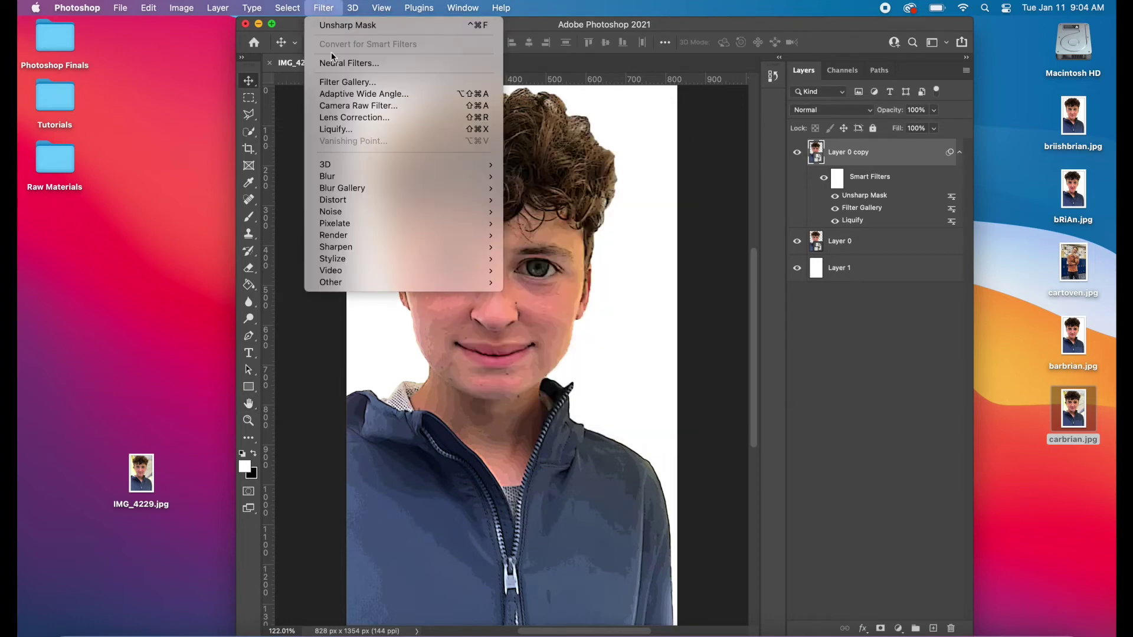
pyautogui.moveTo(344, 263)
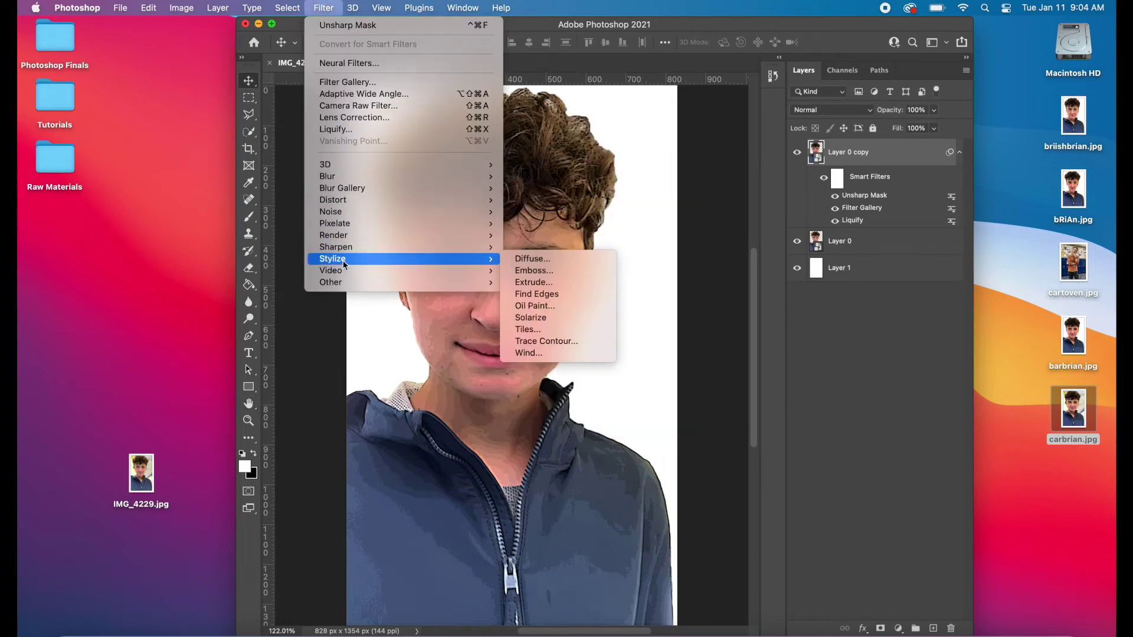
pyautogui.click(512, 302)
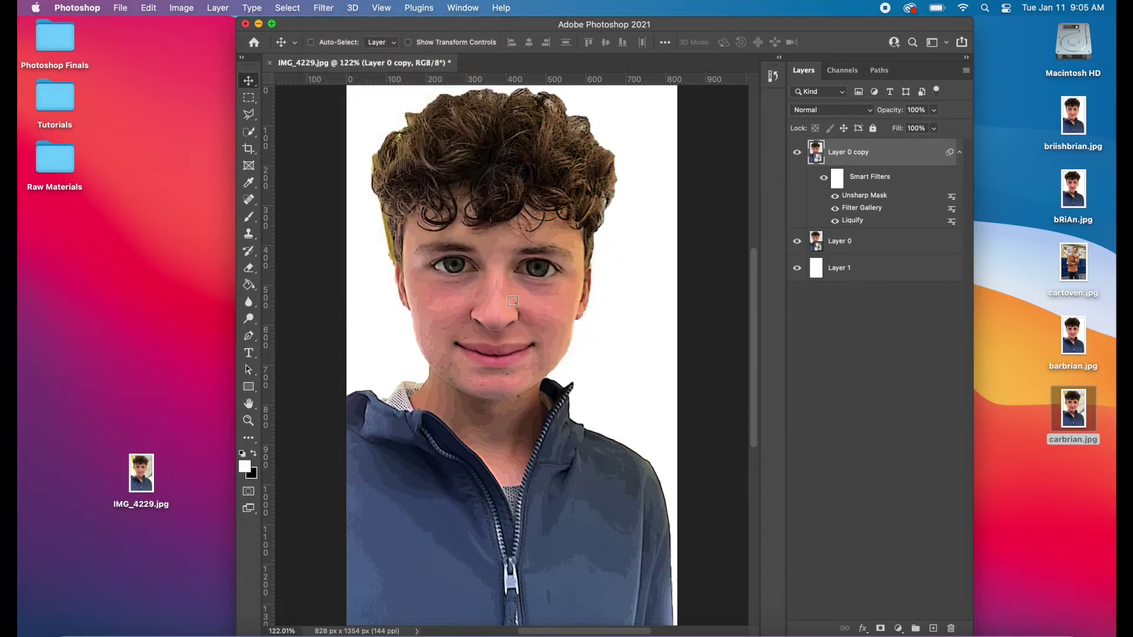
pyautogui.moveTo(538, 294); pyautogui.dragTo(553, 294)
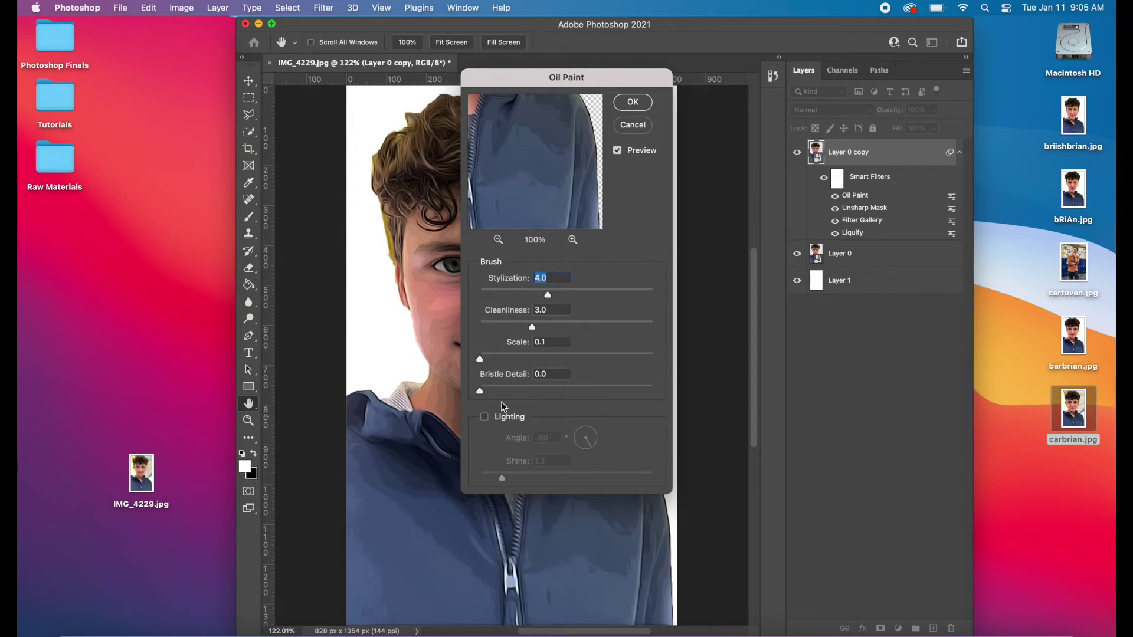
pyautogui.click(633, 102)
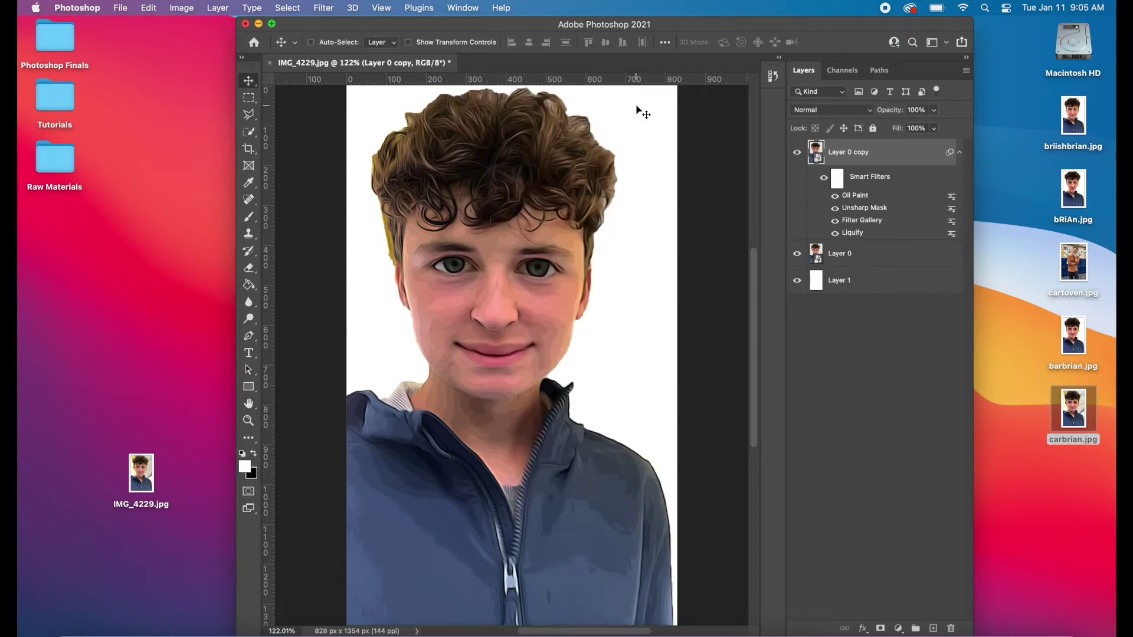
# - Add a second Unsharp Mask to Layer 0 copy with amount 60%, radius 5.0 pixels and threshold 5 levels
pyautogui.click(325, 8)
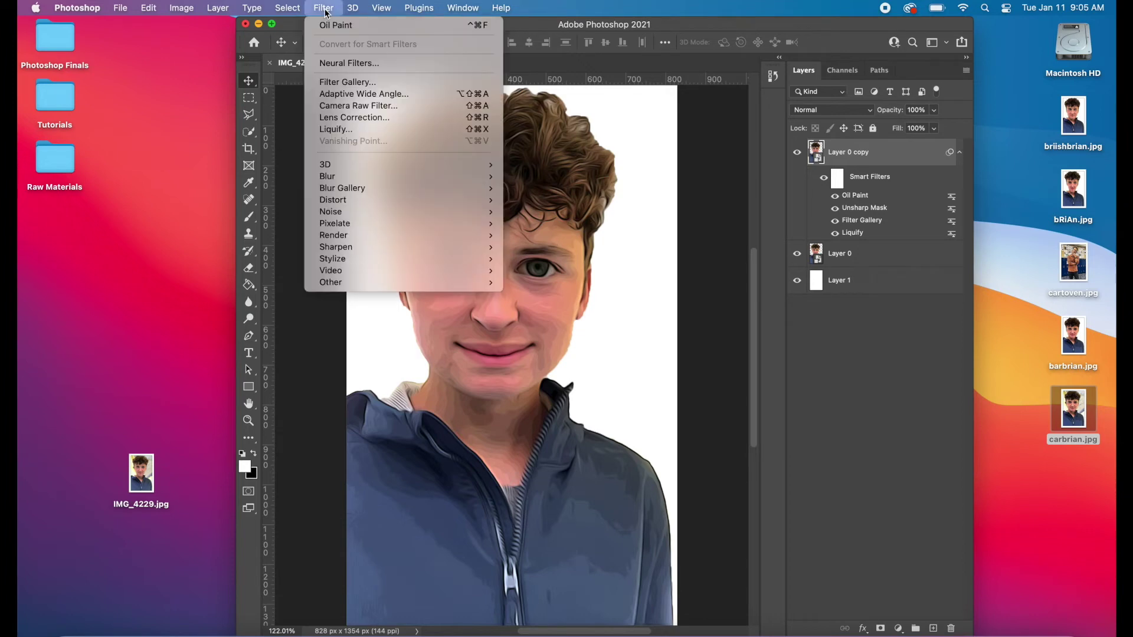
pyautogui.moveTo(386, 243)
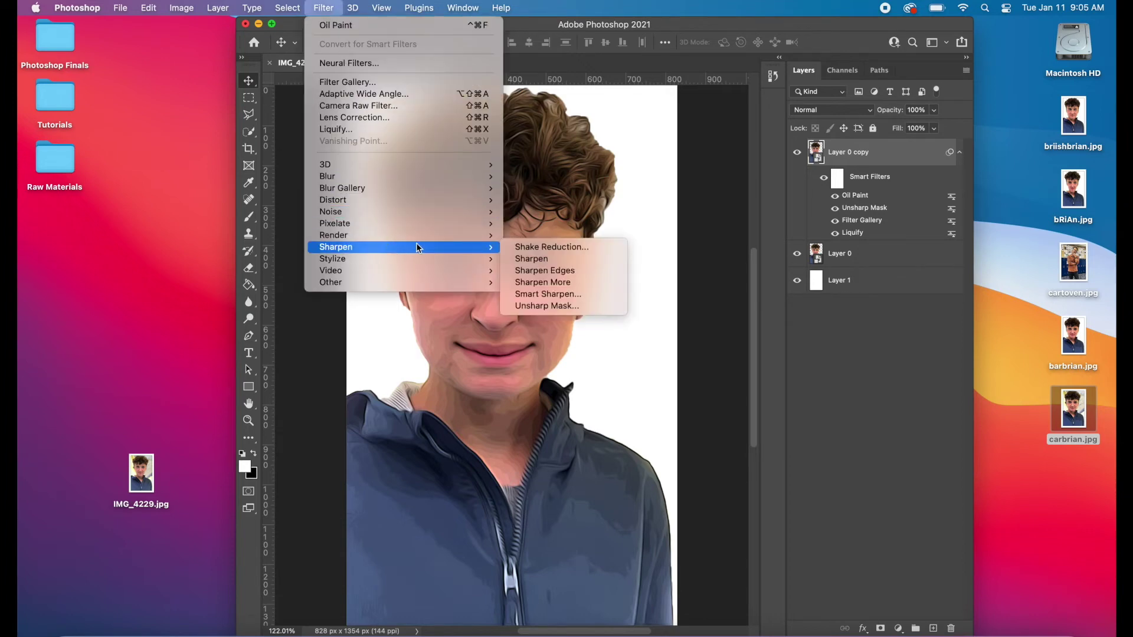
pyautogui.click(526, 304)
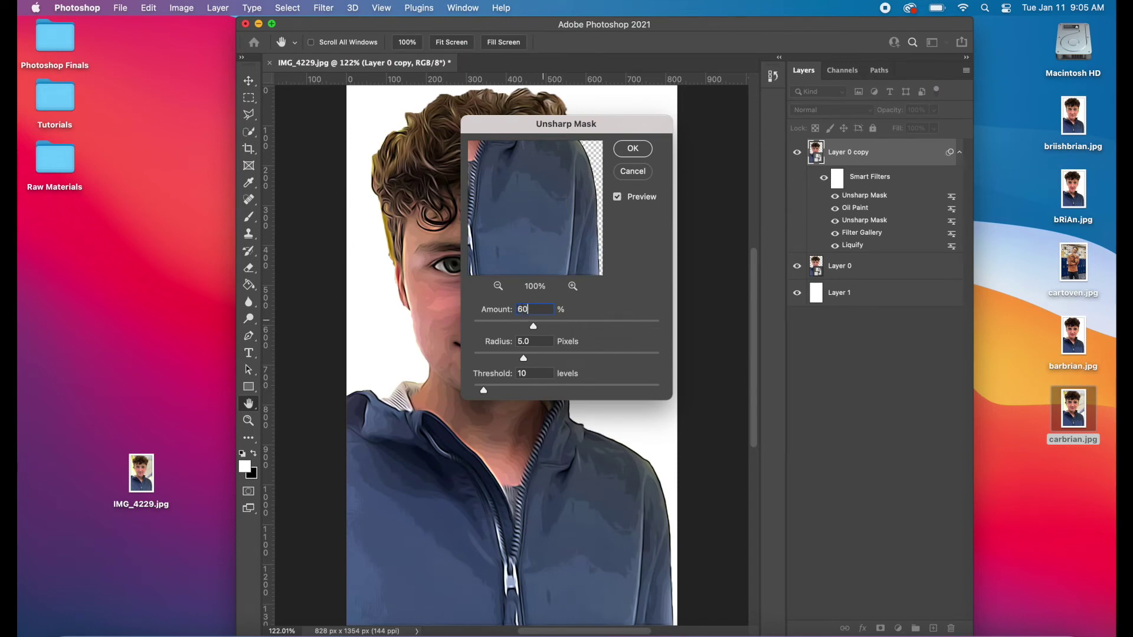
pyautogui.click(517, 374)
pyautogui.write('5')
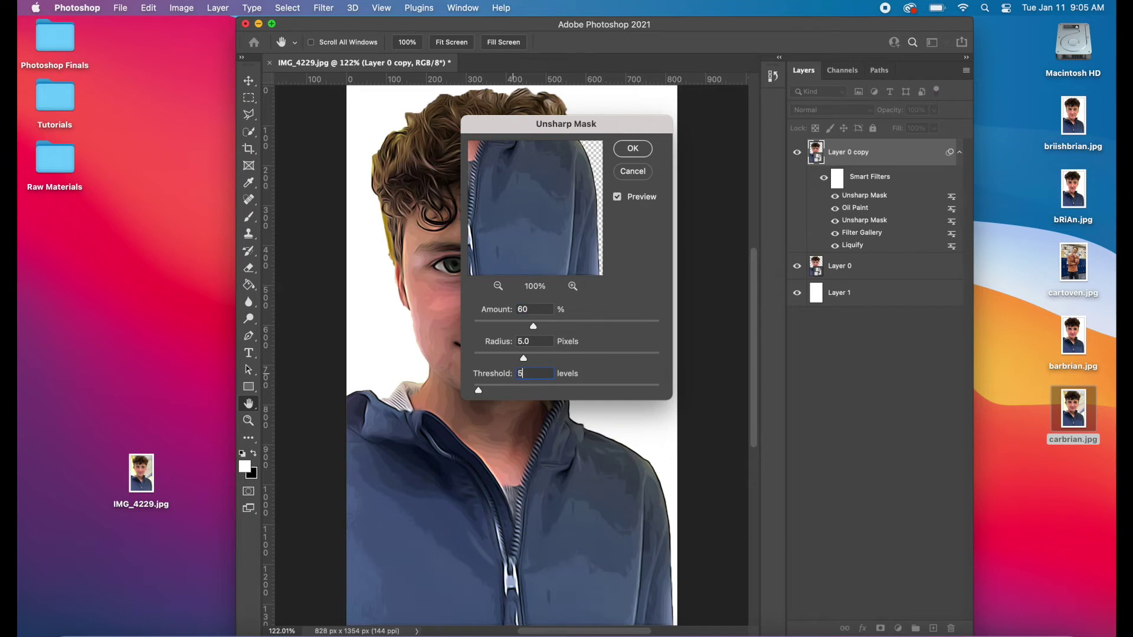
pyautogui.click(643, 154)
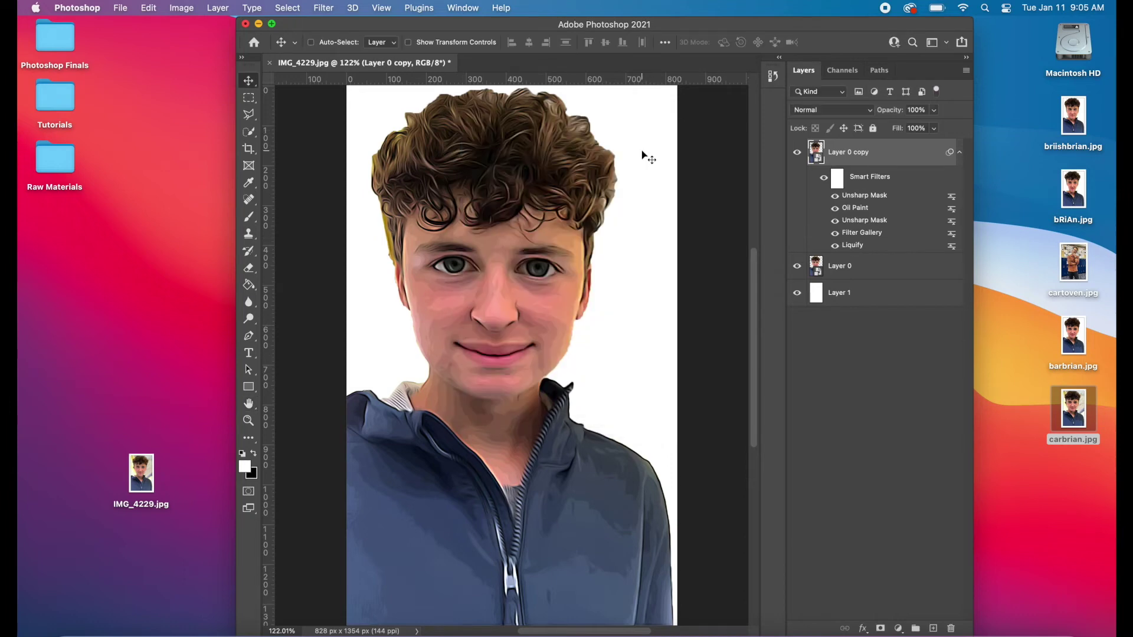
# - Duplicate Layer 0 and move the duplicate to the top of the layer stack
pyautogui.click(865, 278)
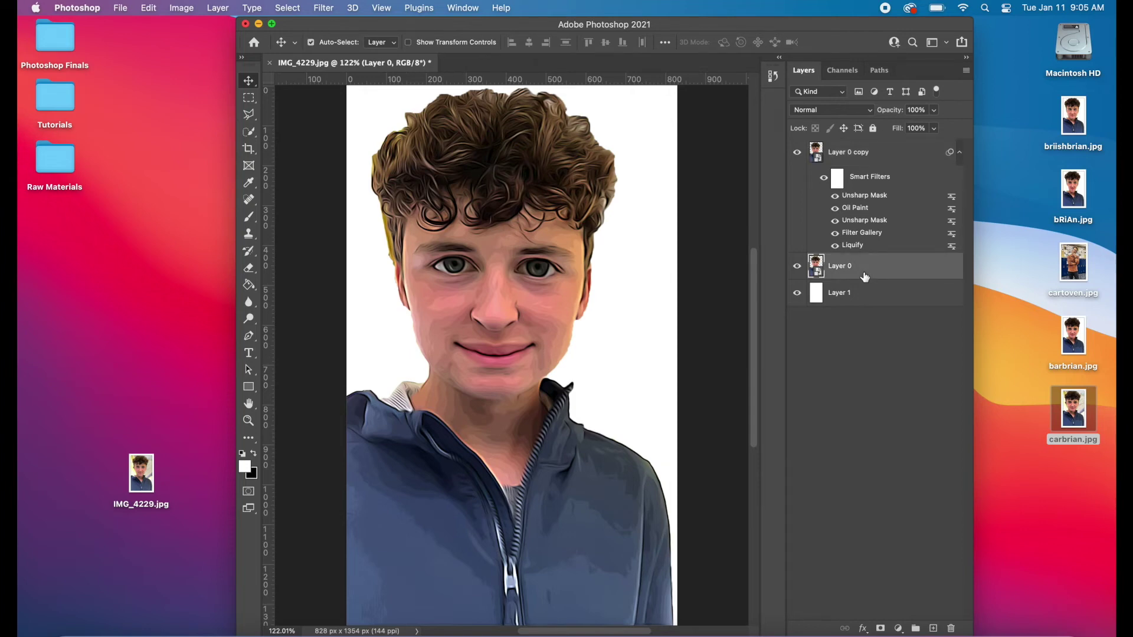
pyautogui.press('super+j')
pyautogui.moveTo(865, 277); pyautogui.dragTo(869, 163)
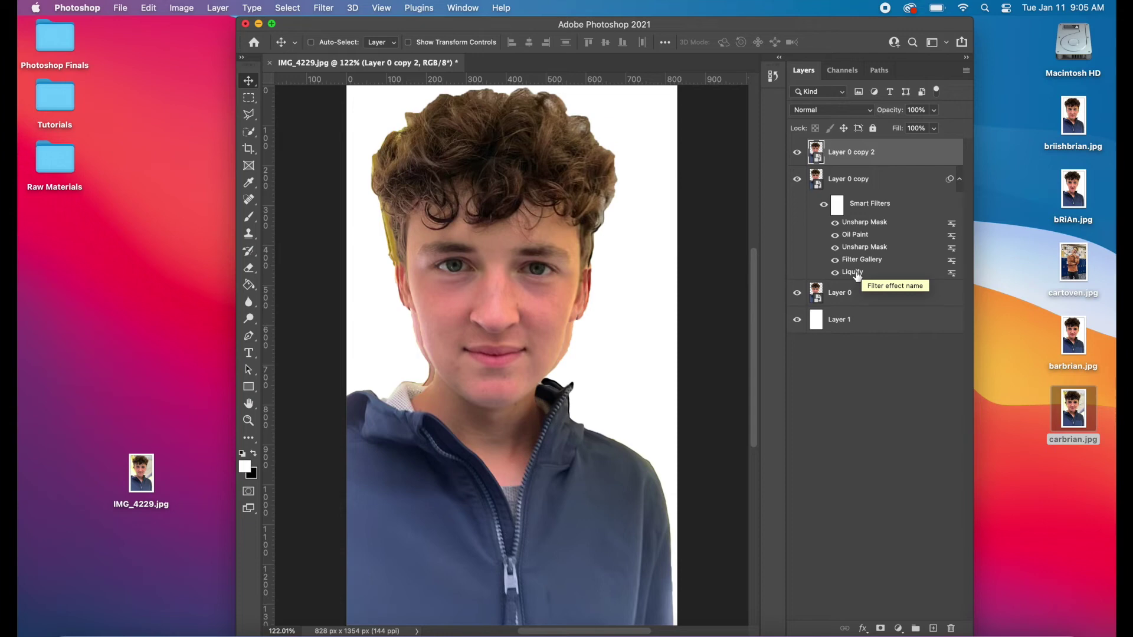
# - Copy the Liquify smart filter from Layer 0 copy onto Layer 0 copy 2 and expand its filter list
pyautogui.moveTo(856, 276); pyautogui.dragTo(871, 157)
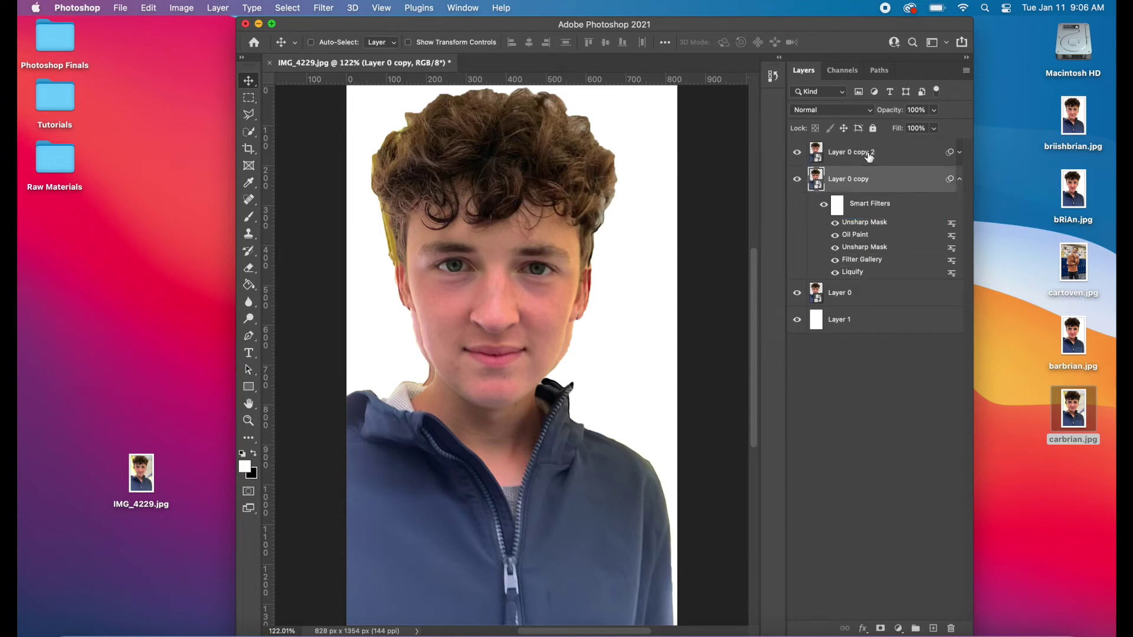
pyautogui.click(960, 154)
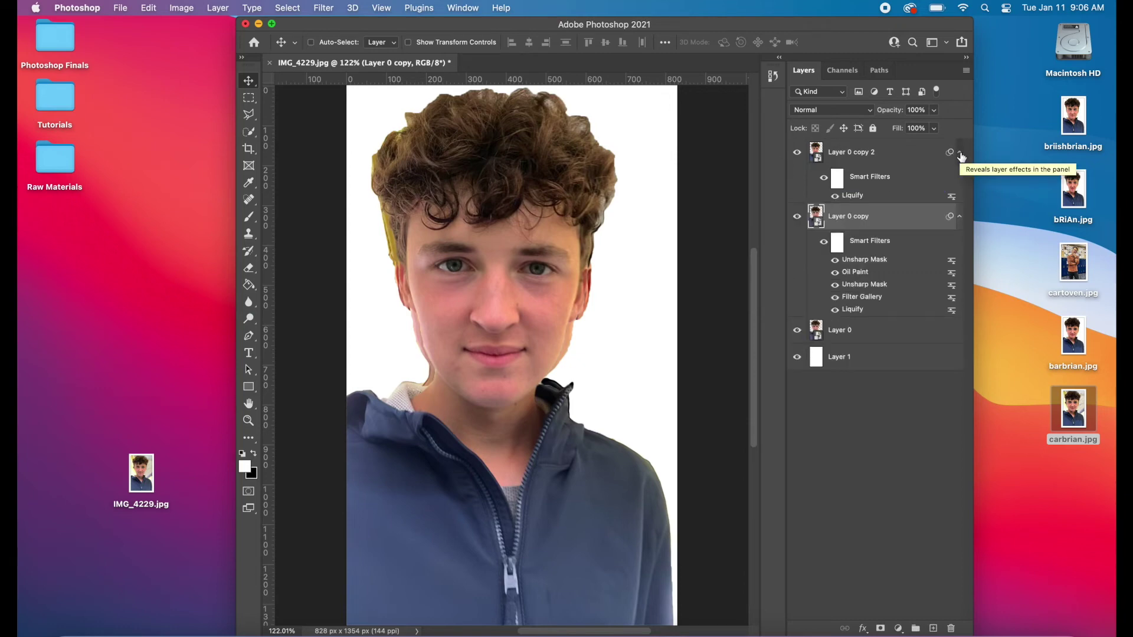
pyautogui.click(834, 196)
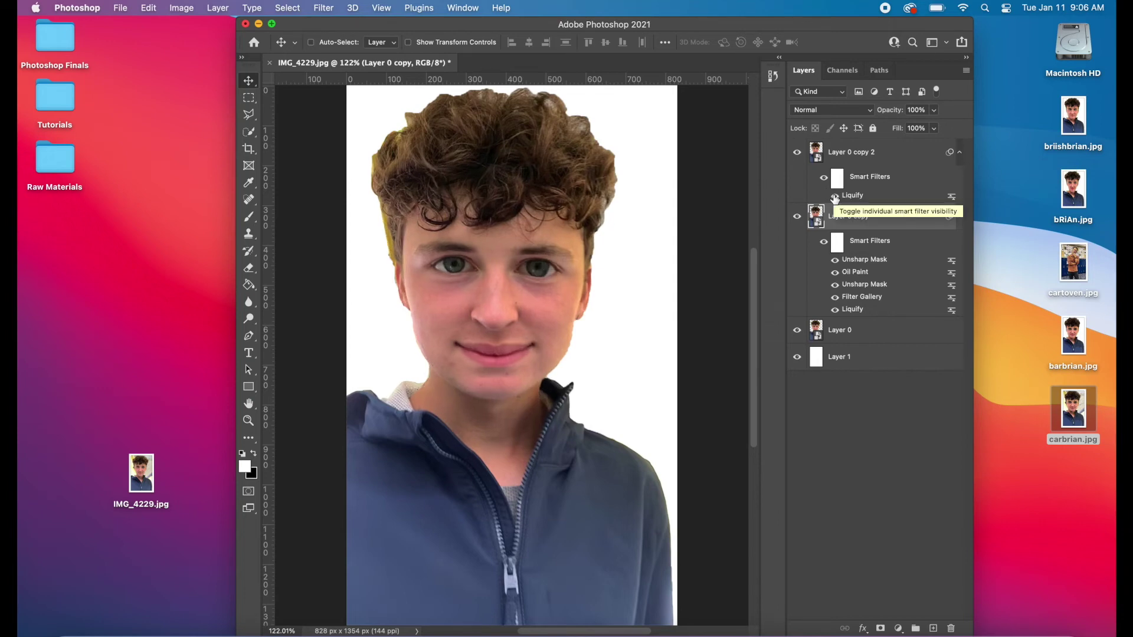
# - Apply Poster Edges to Layer 0 copy 2 with edge thickness 0, edge intensity 3 and posterization 6
pyautogui.click(871, 159)
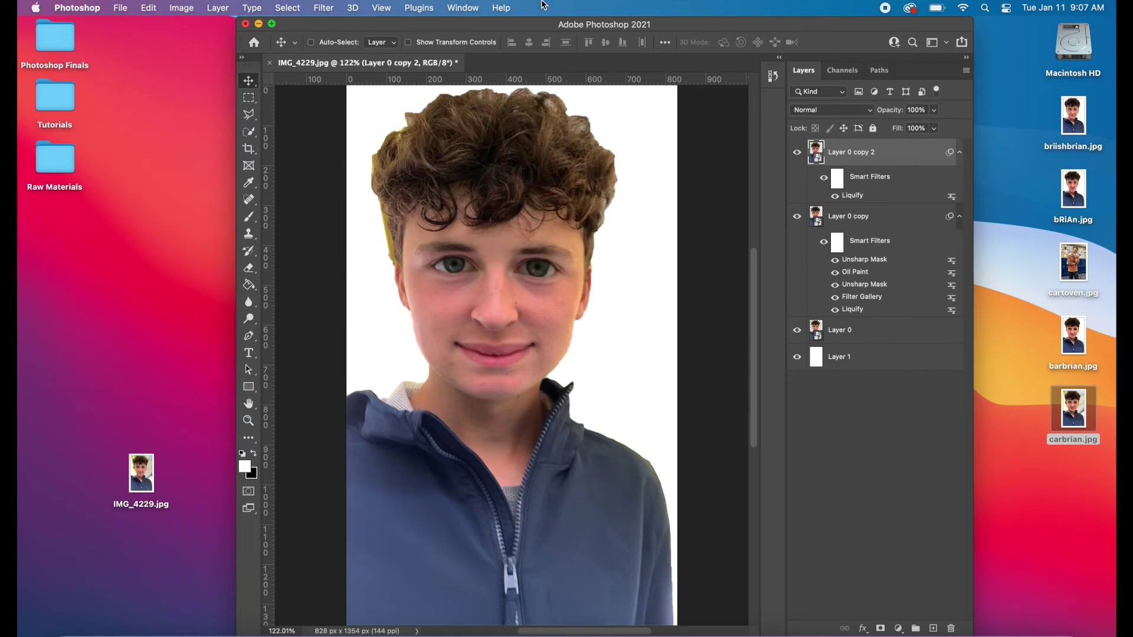
pyautogui.click(325, 8)
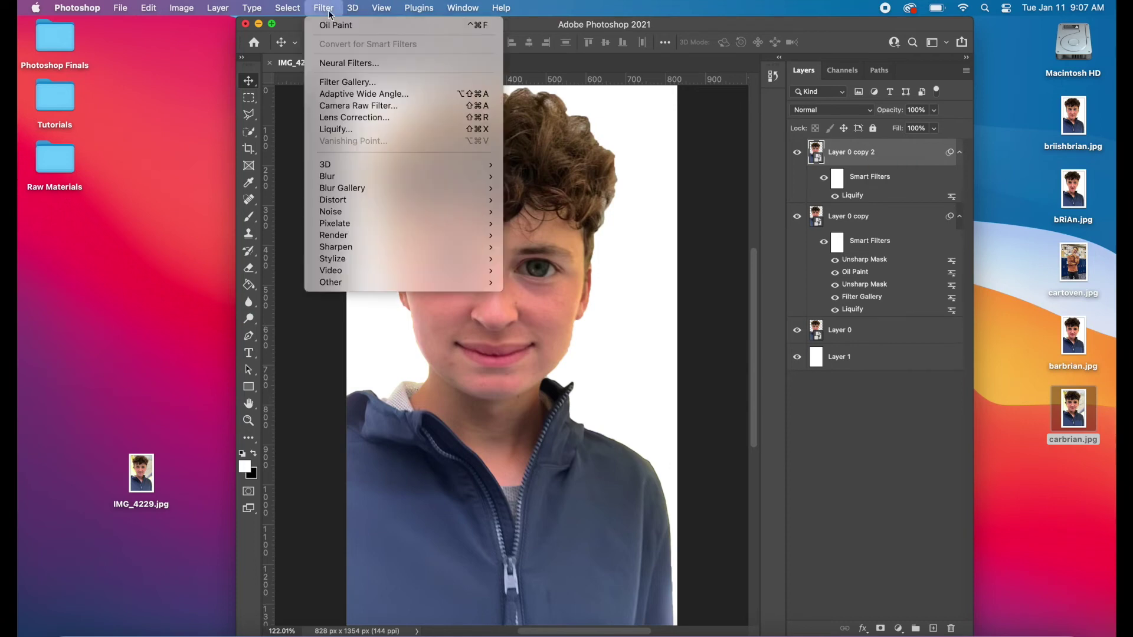
pyautogui.click(351, 82)
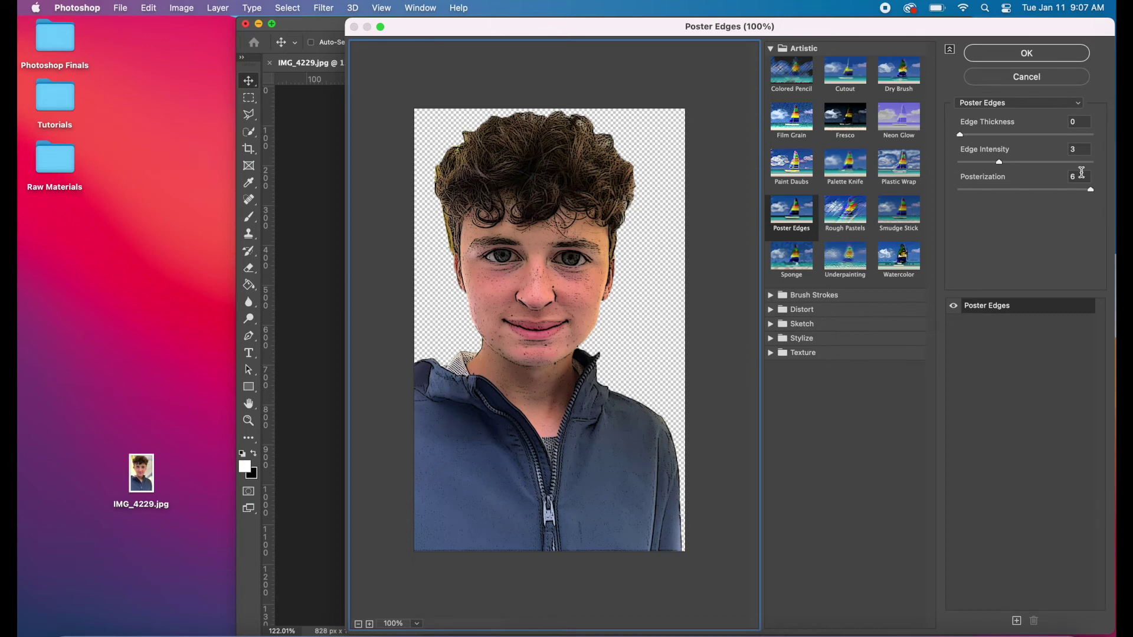
pyautogui.click(1035, 55)
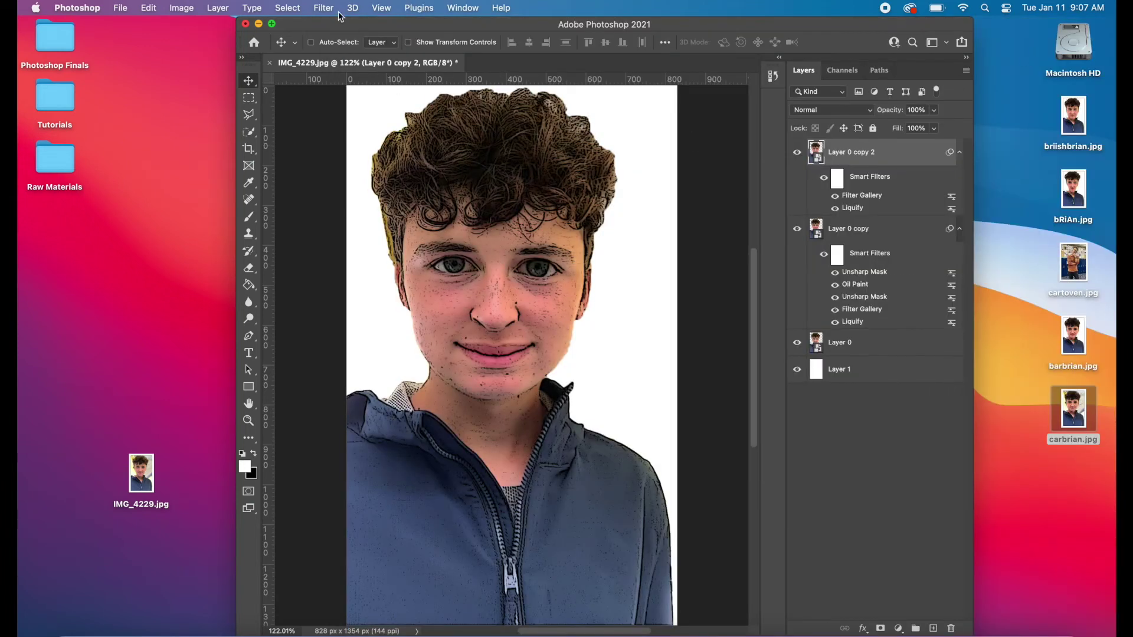
# - Apply Oil Paint to Layer 0 copy 2 with stylization 4.0, cleanliness 3.0, scale 0.1 and bristle detail 0.0
pyautogui.click(325, 8)
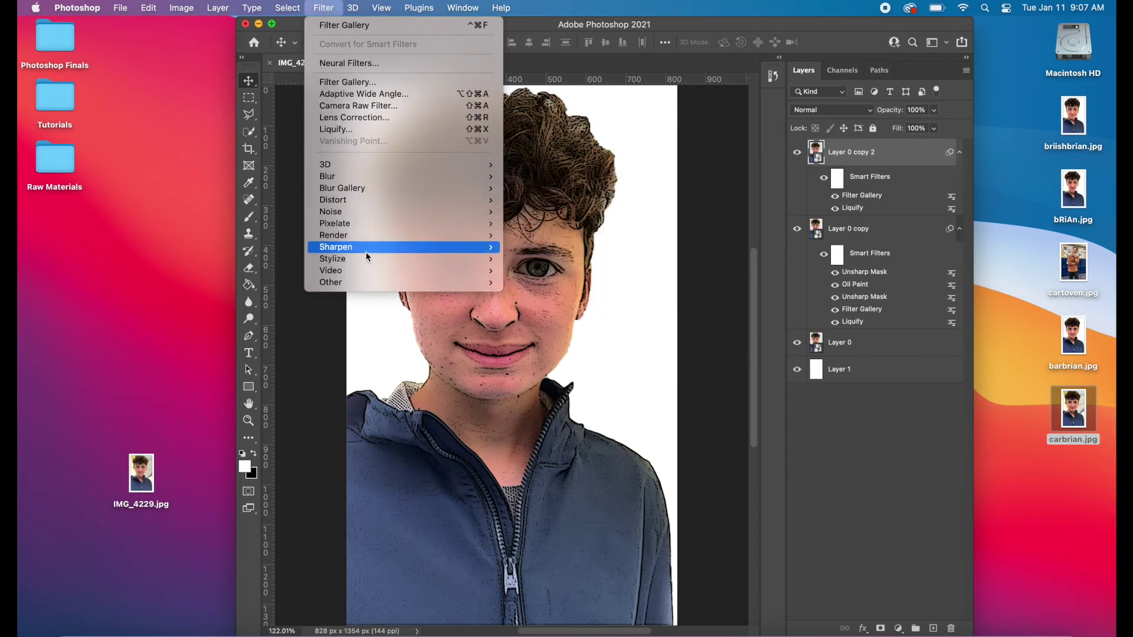
pyautogui.moveTo(366, 256)
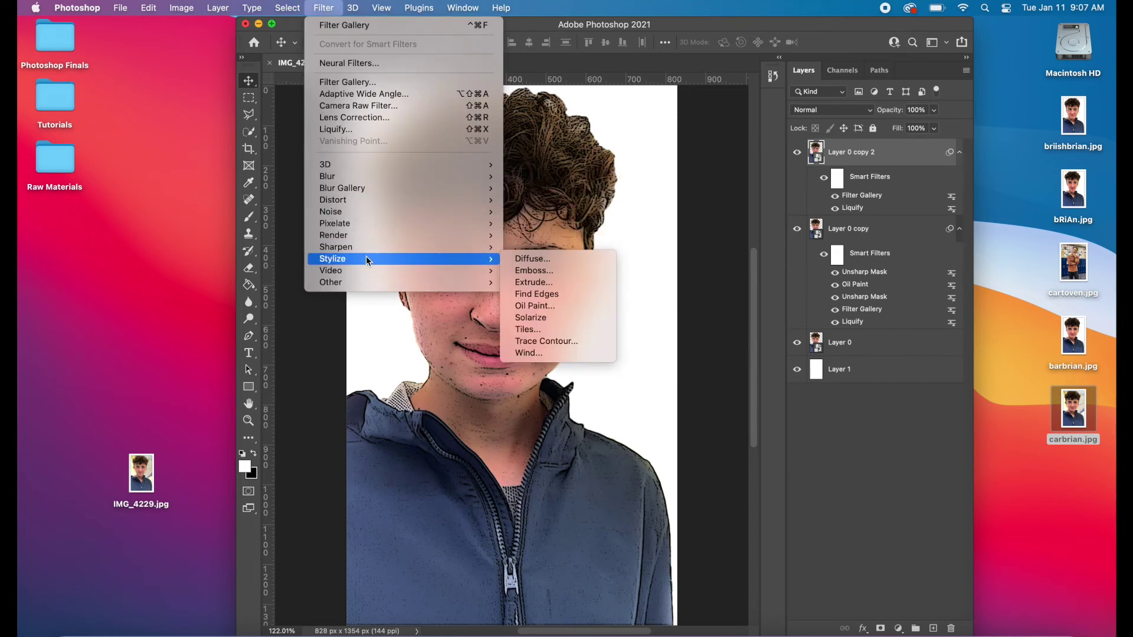
pyautogui.click(532, 306)
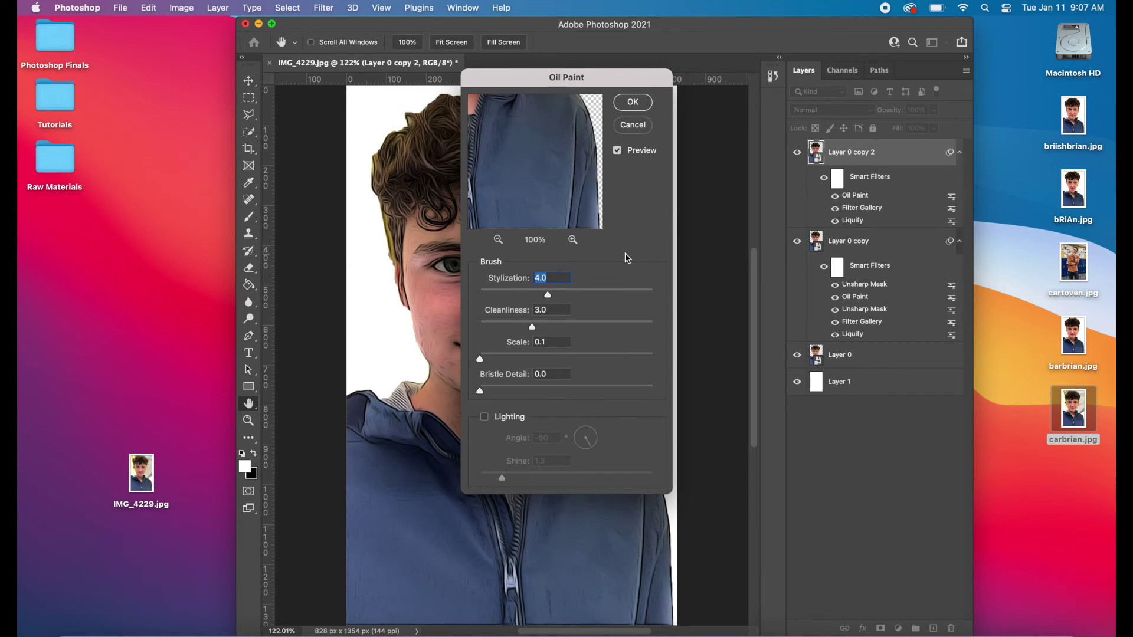
pyautogui.click(633, 102)
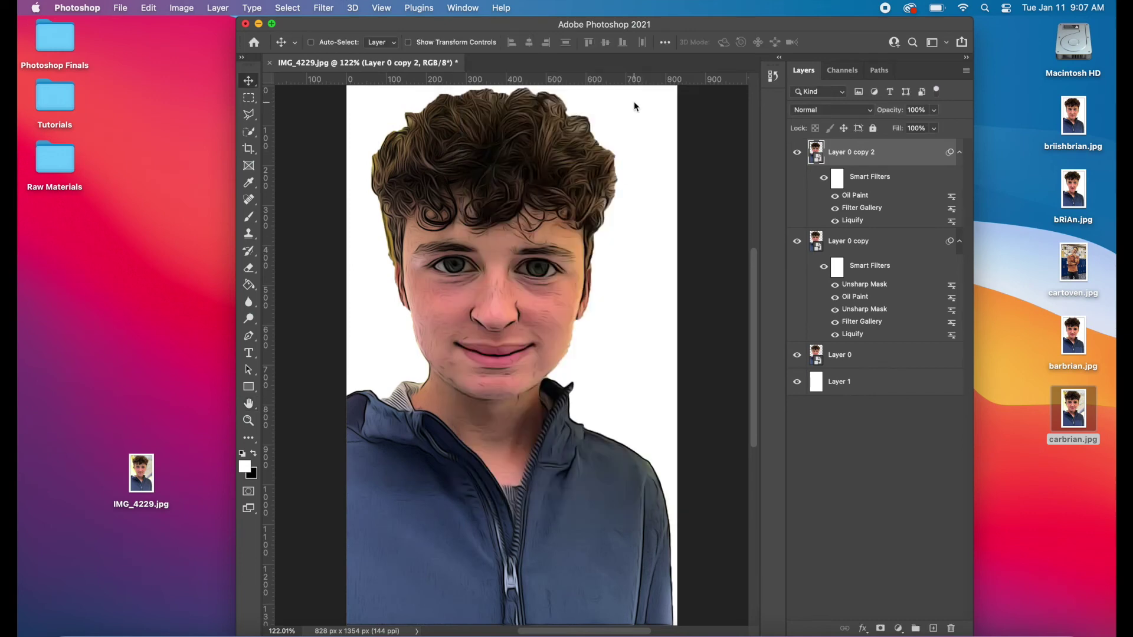
# - Set Layer 0 copy 2 to the Overlay blend mode and its opacity to 30%
pyautogui.click(821, 111)
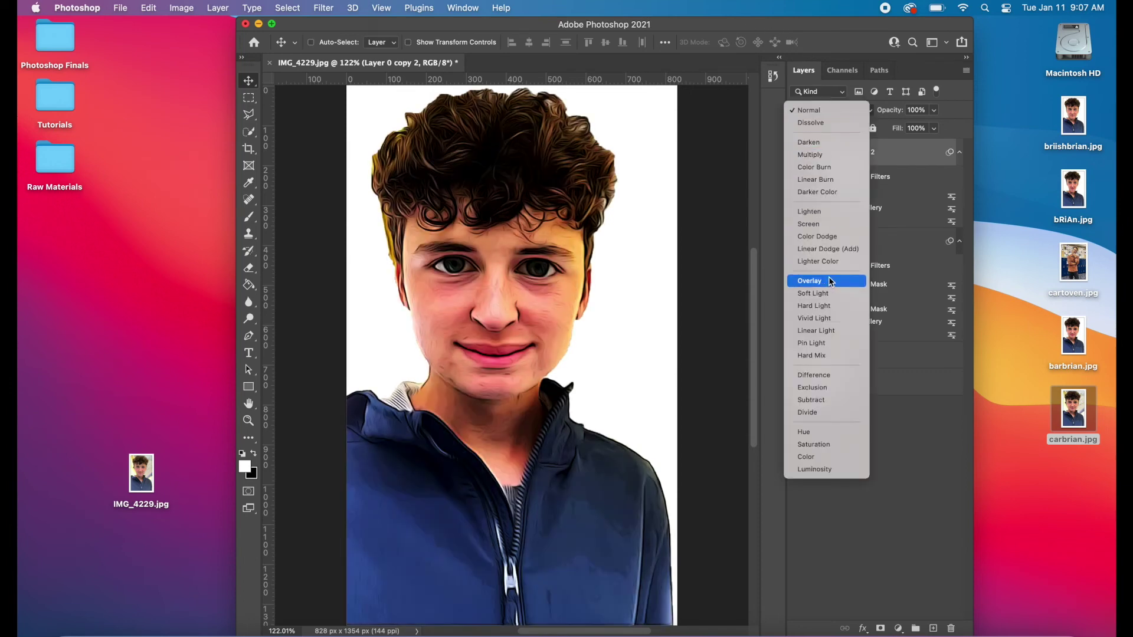
pyautogui.click(828, 280)
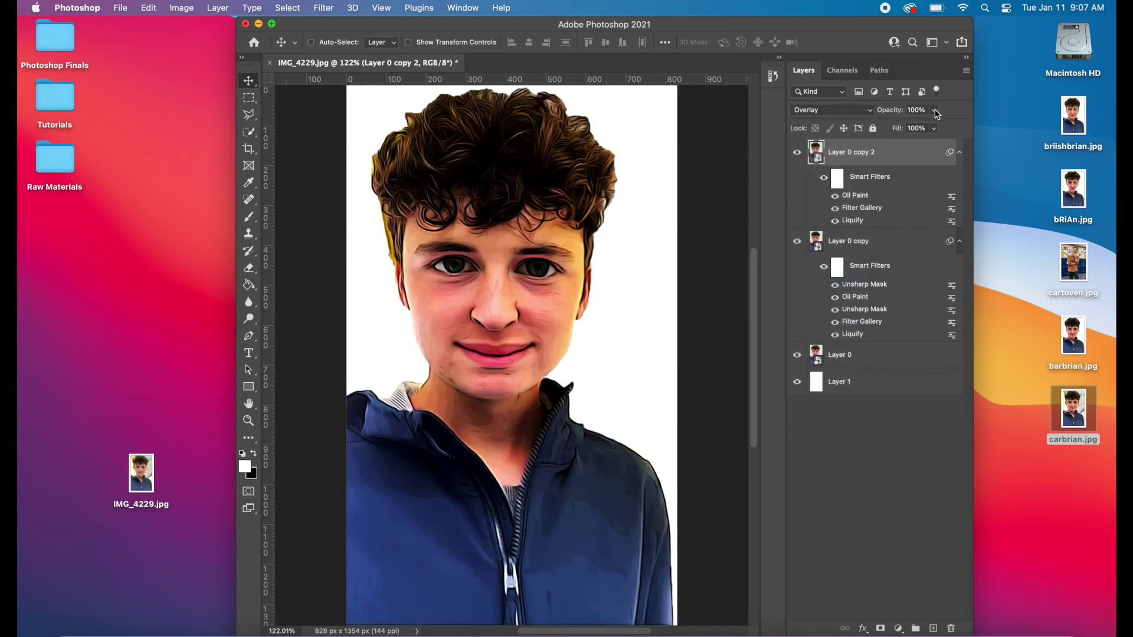
pyautogui.moveTo(934, 109); pyautogui.dragTo(894, 126)
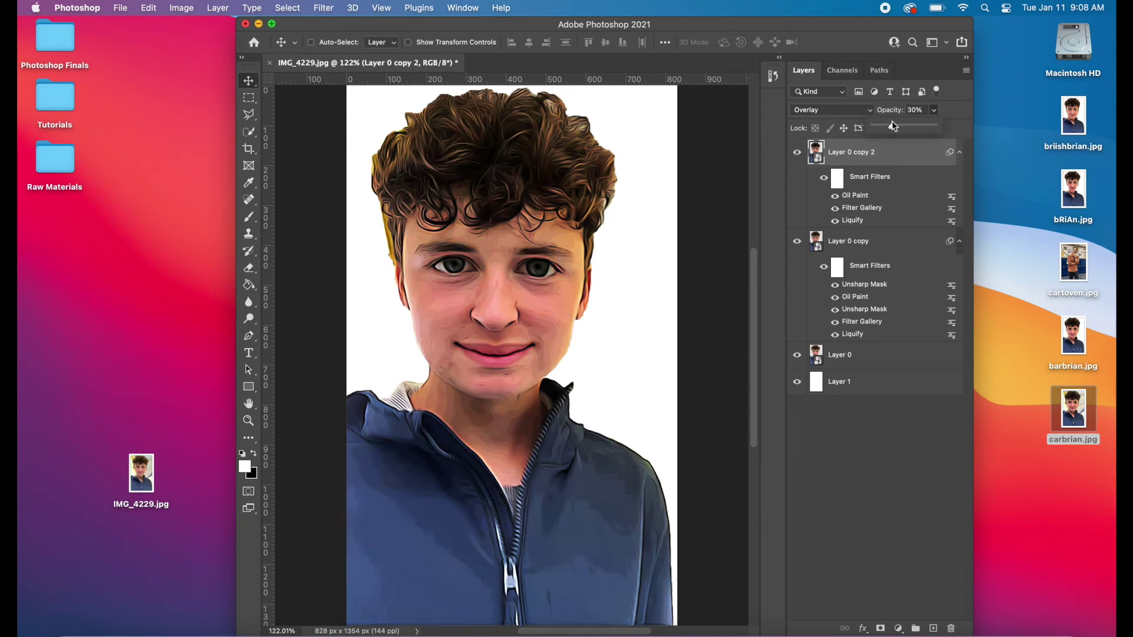
# - Stamp all visible layers into a new merged layer above Layer 0 copy 2
pyautogui.click(935, 115)
pyautogui.click(935, 113)
pyautogui.click(897, 160)
pyautogui.press('super')
pyautogui.press('super+alt+shift+e')
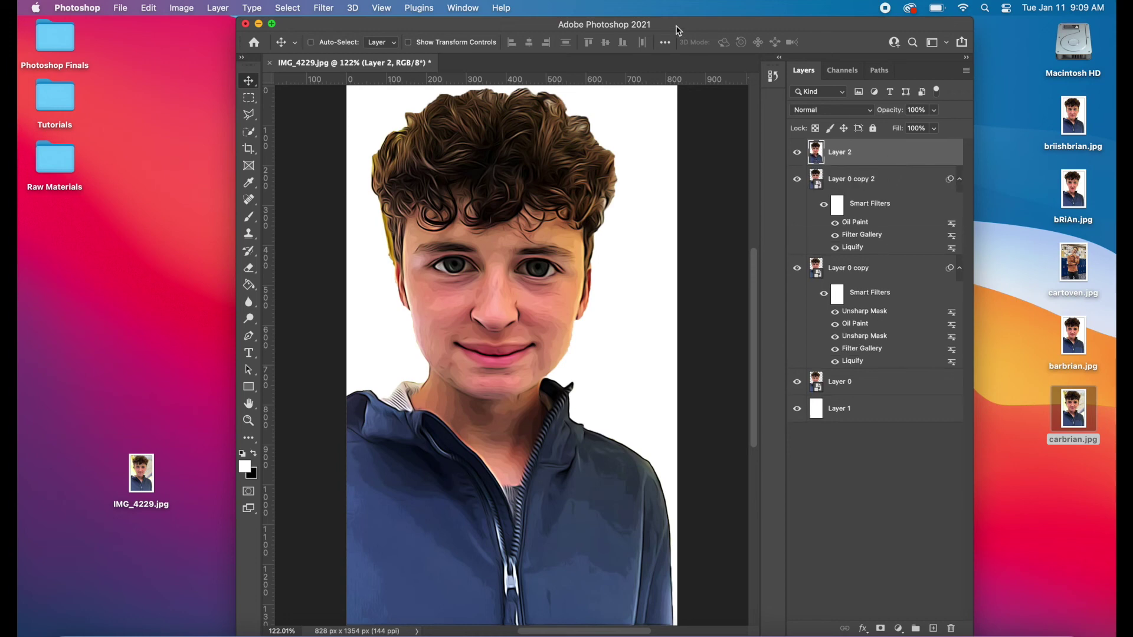
# - Apply a High Pass filter with a radius of 2.0 pixels to the merged Layer 2
pyautogui.click(324, 7)
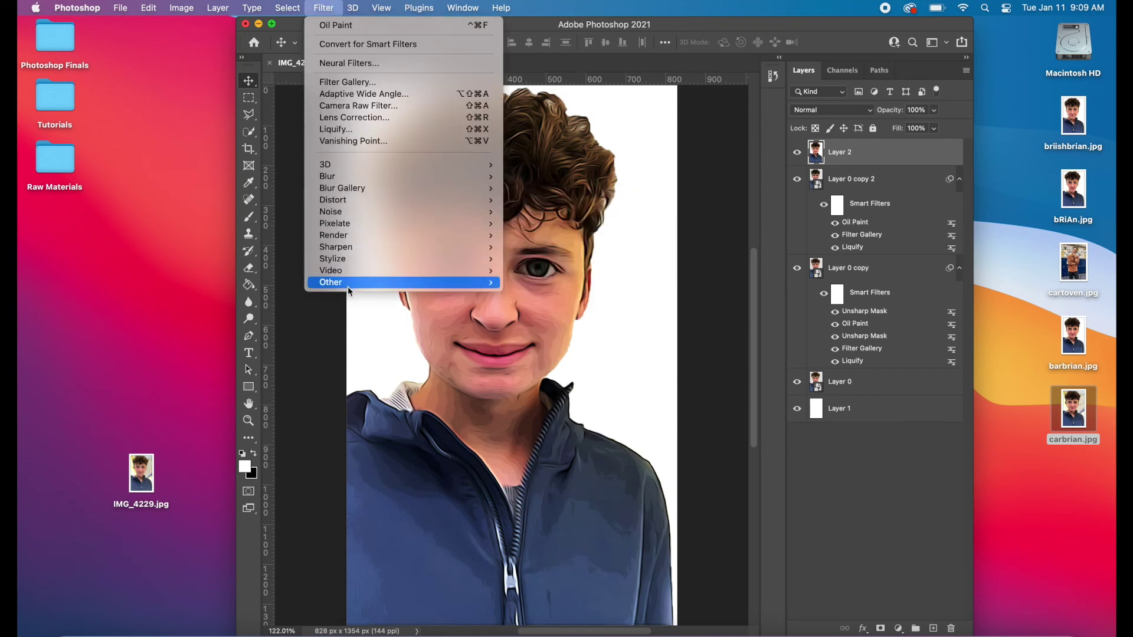
pyautogui.moveTo(348, 289)
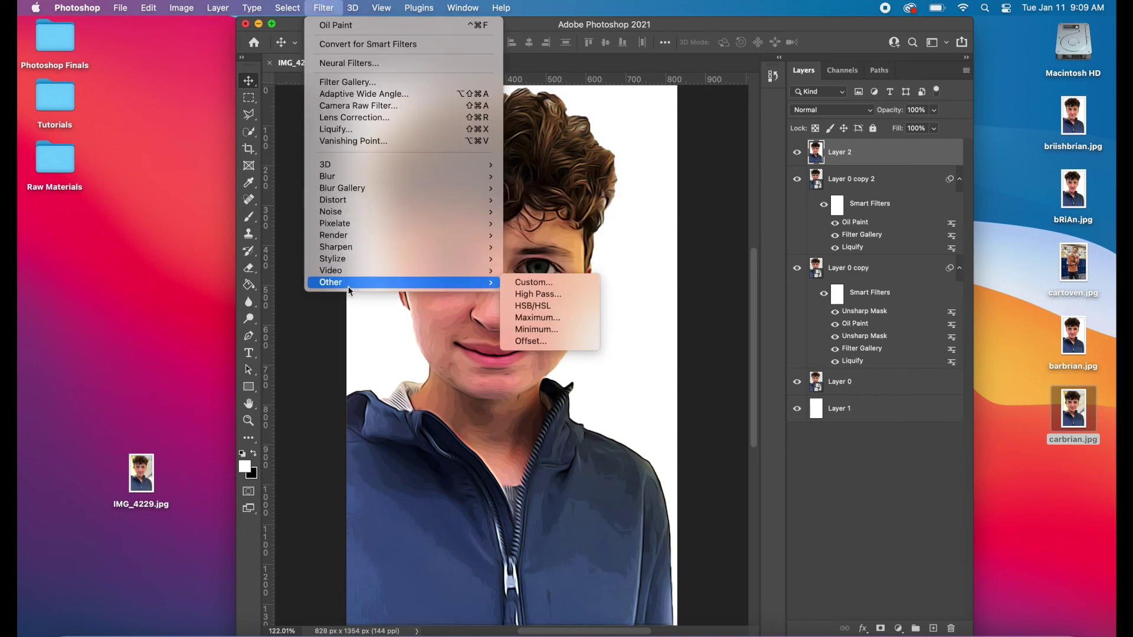
pyautogui.click(514, 294)
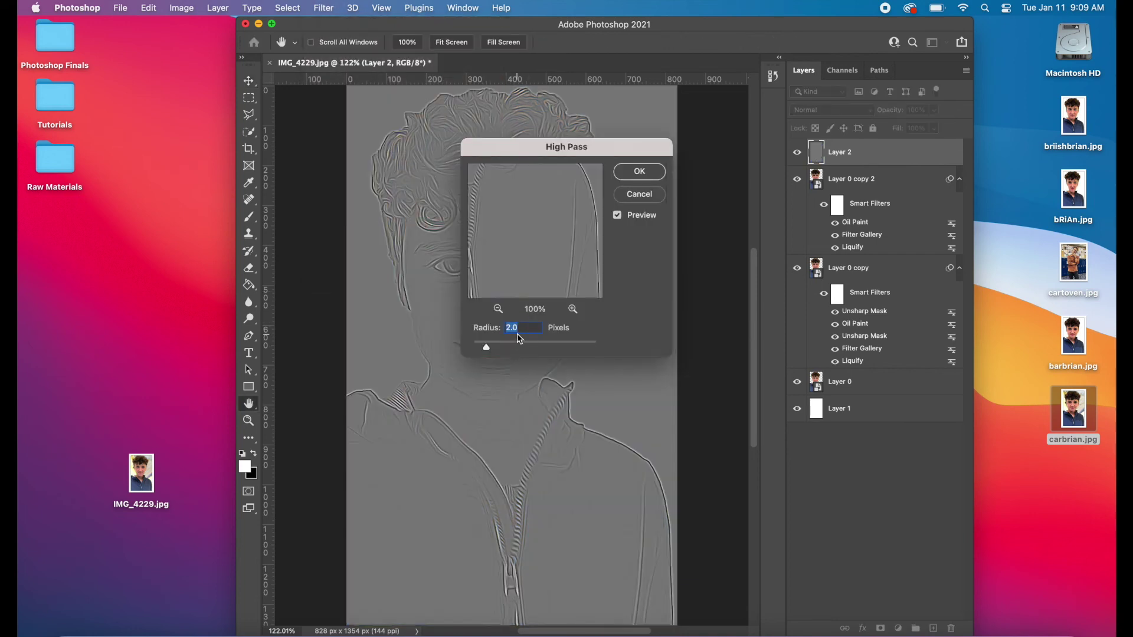
pyautogui.click(630, 173)
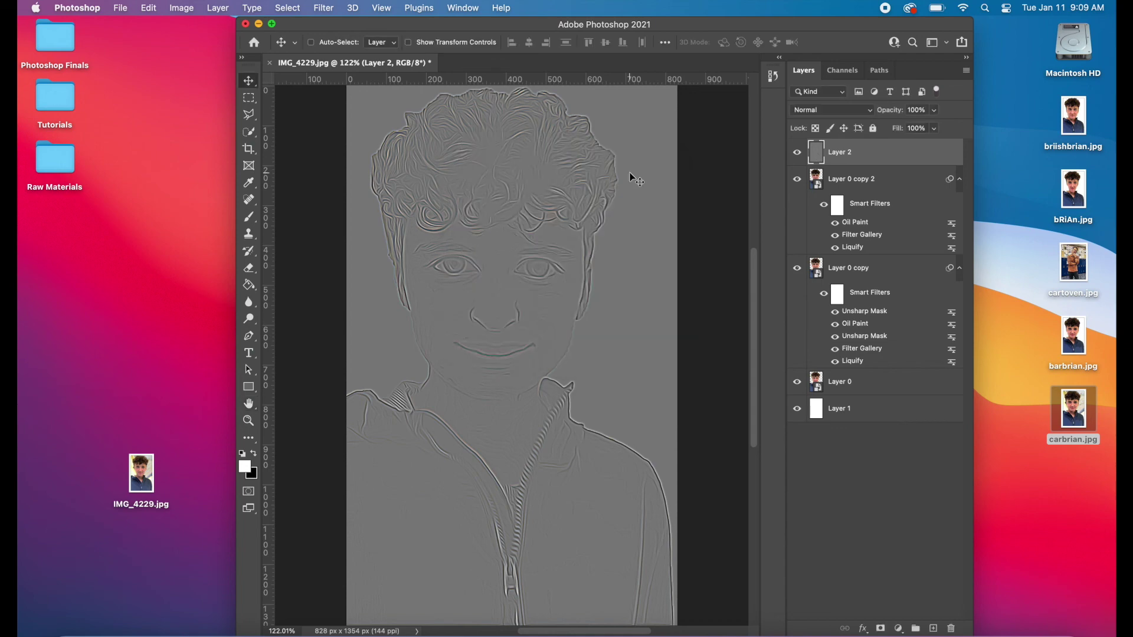
# - Desaturate the High Pass result on Layer 2
pyautogui.click(176, 6)
pyautogui.moveTo(183, 50)
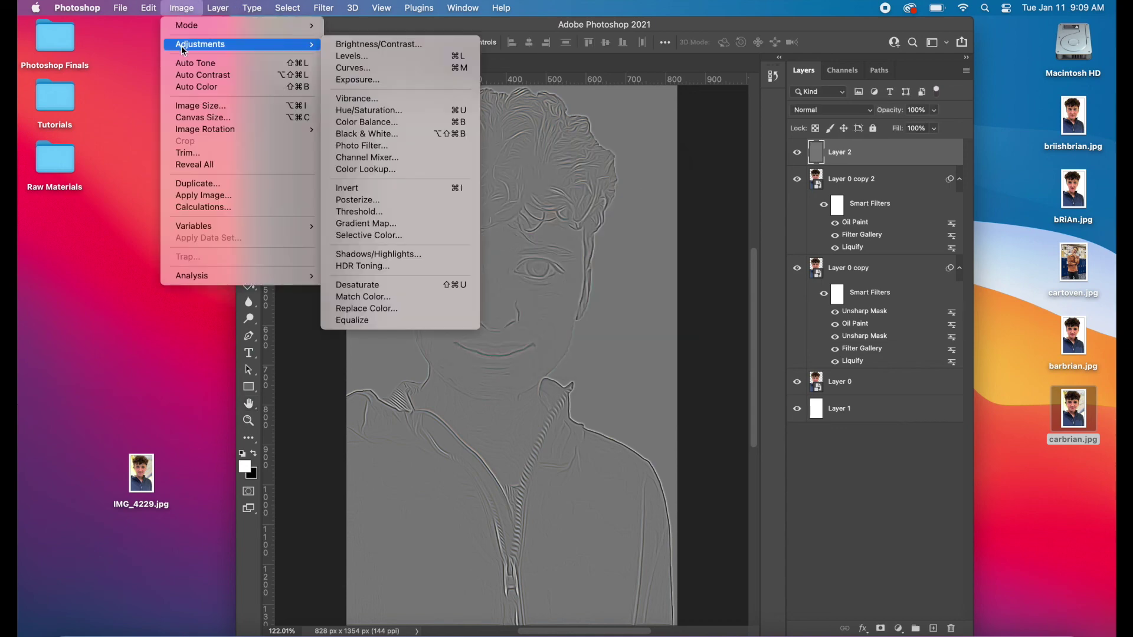
pyautogui.click(355, 287)
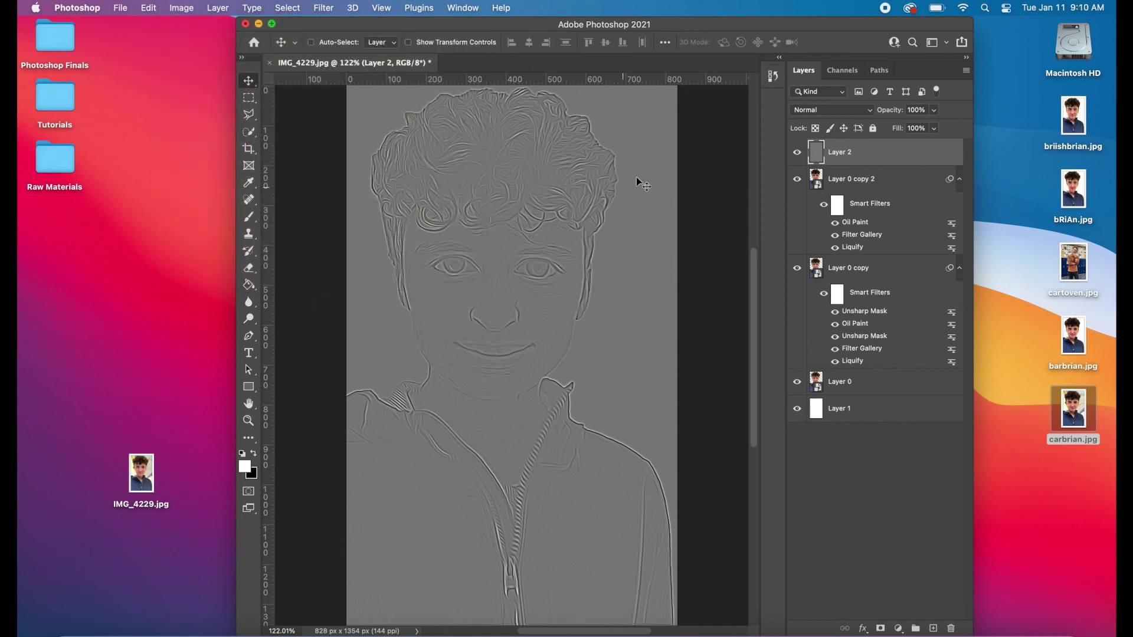
# - Set Layer 2 to the Overlay blend mode and collapse the smart filter lists of Layer 0 copy 2 and Layer 0 copy
pyautogui.click(870, 117)
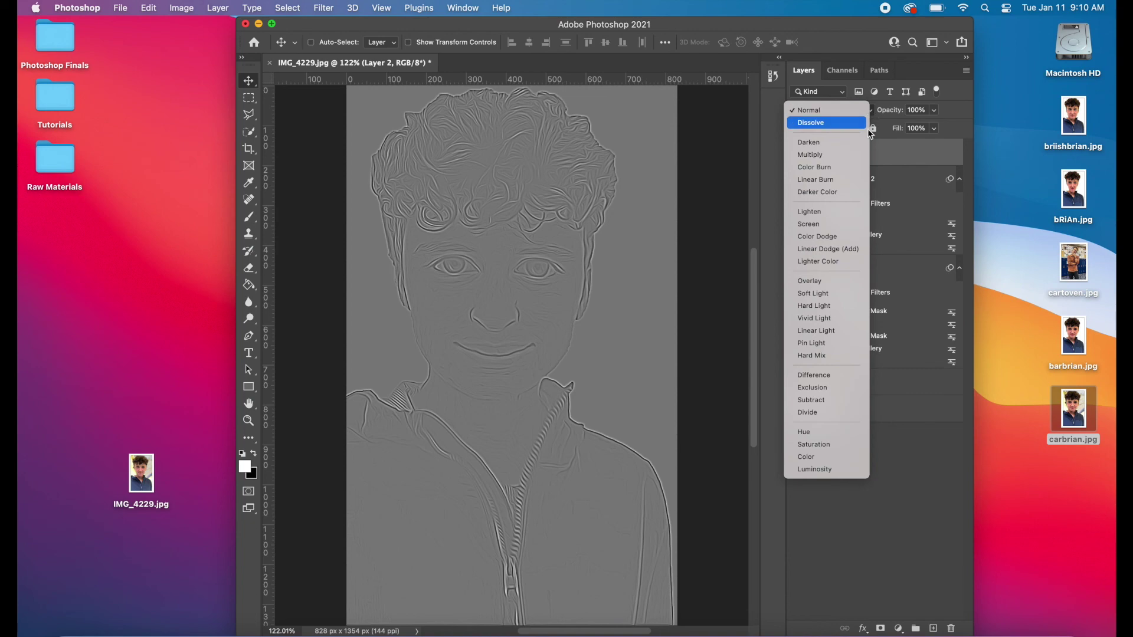
pyautogui.click(828, 282)
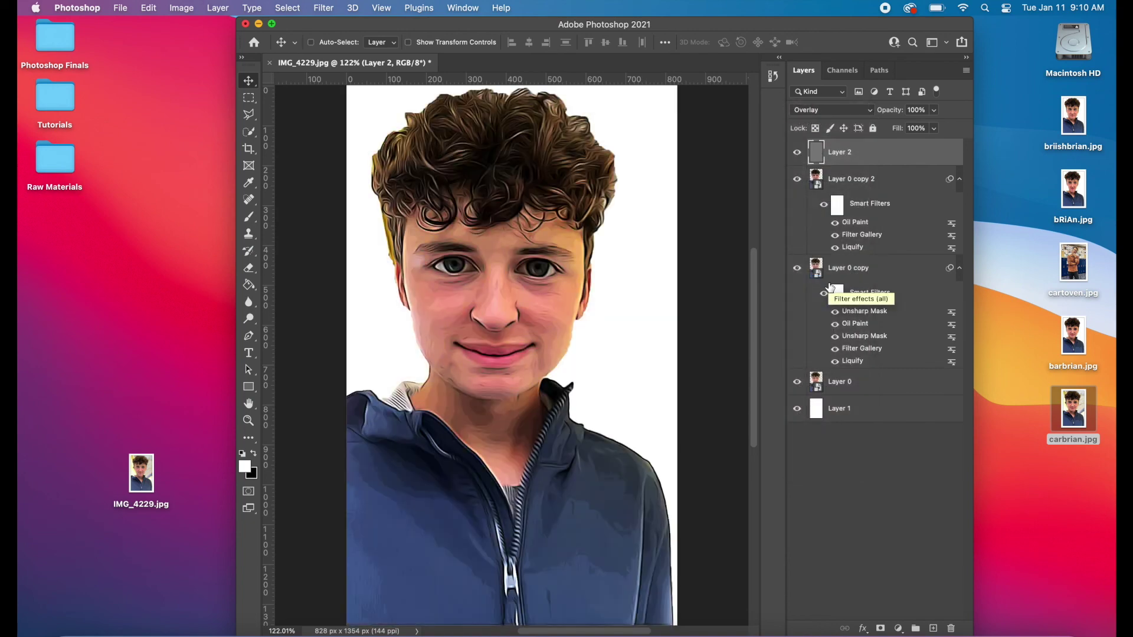
pyautogui.click(960, 180)
pyautogui.click(959, 207)
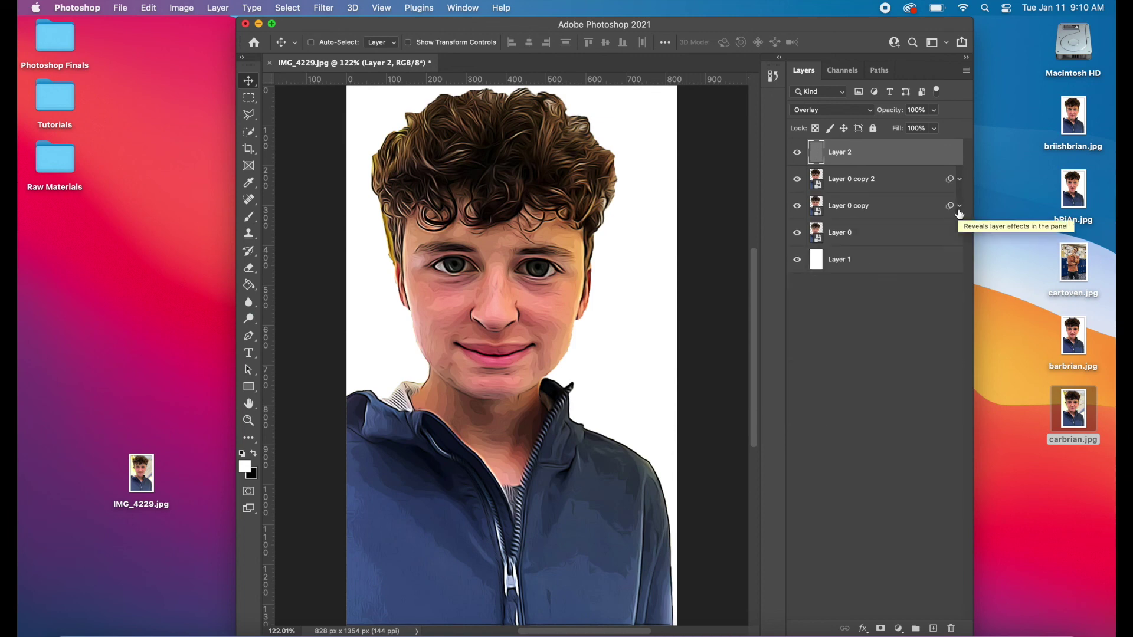
pyautogui.click(106, 9)
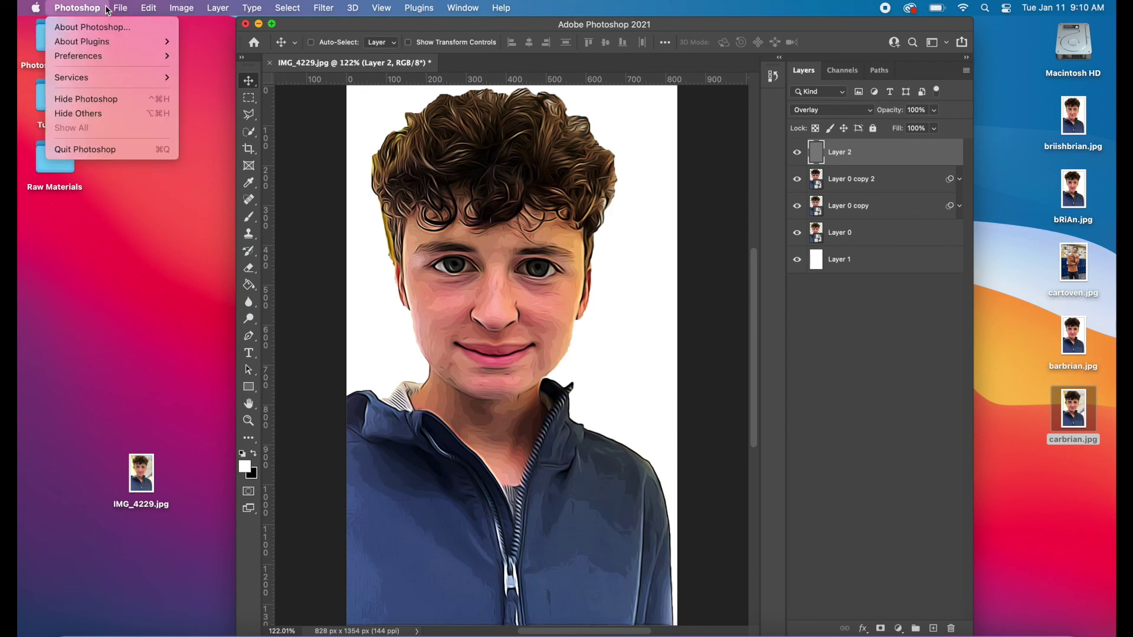
pyautogui.moveTo(120, 8)
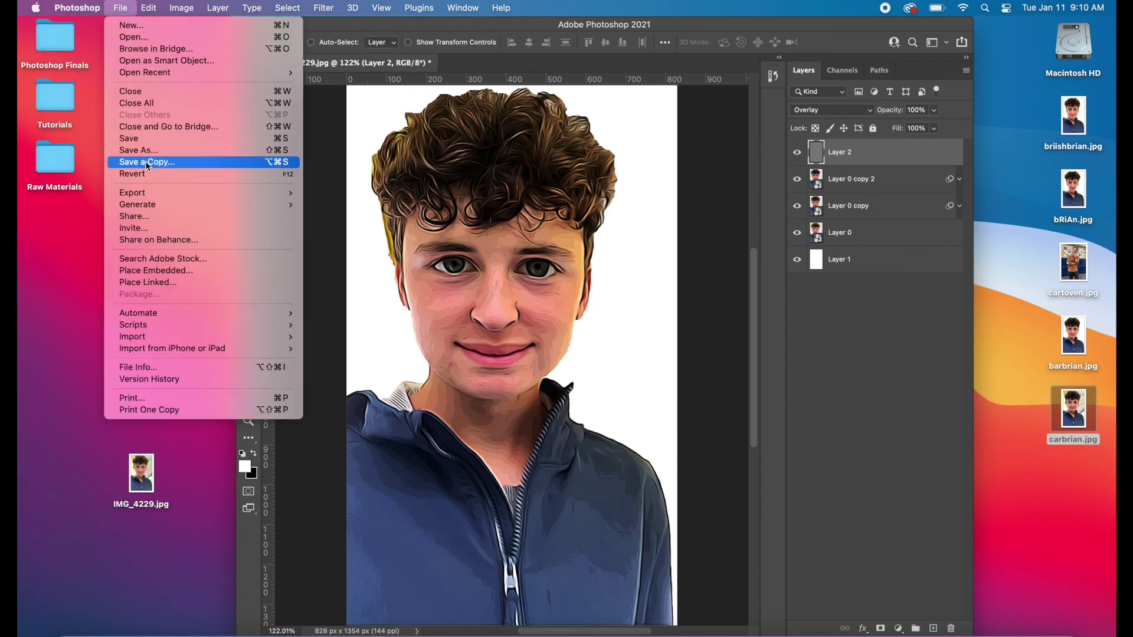
pyautogui.click(123, 8)
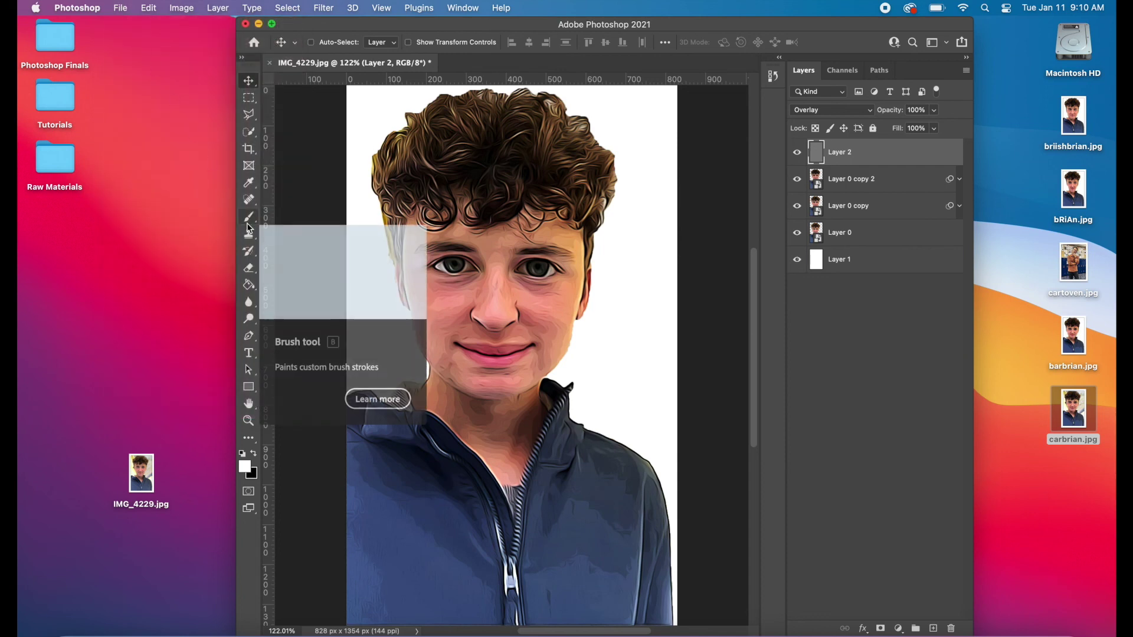